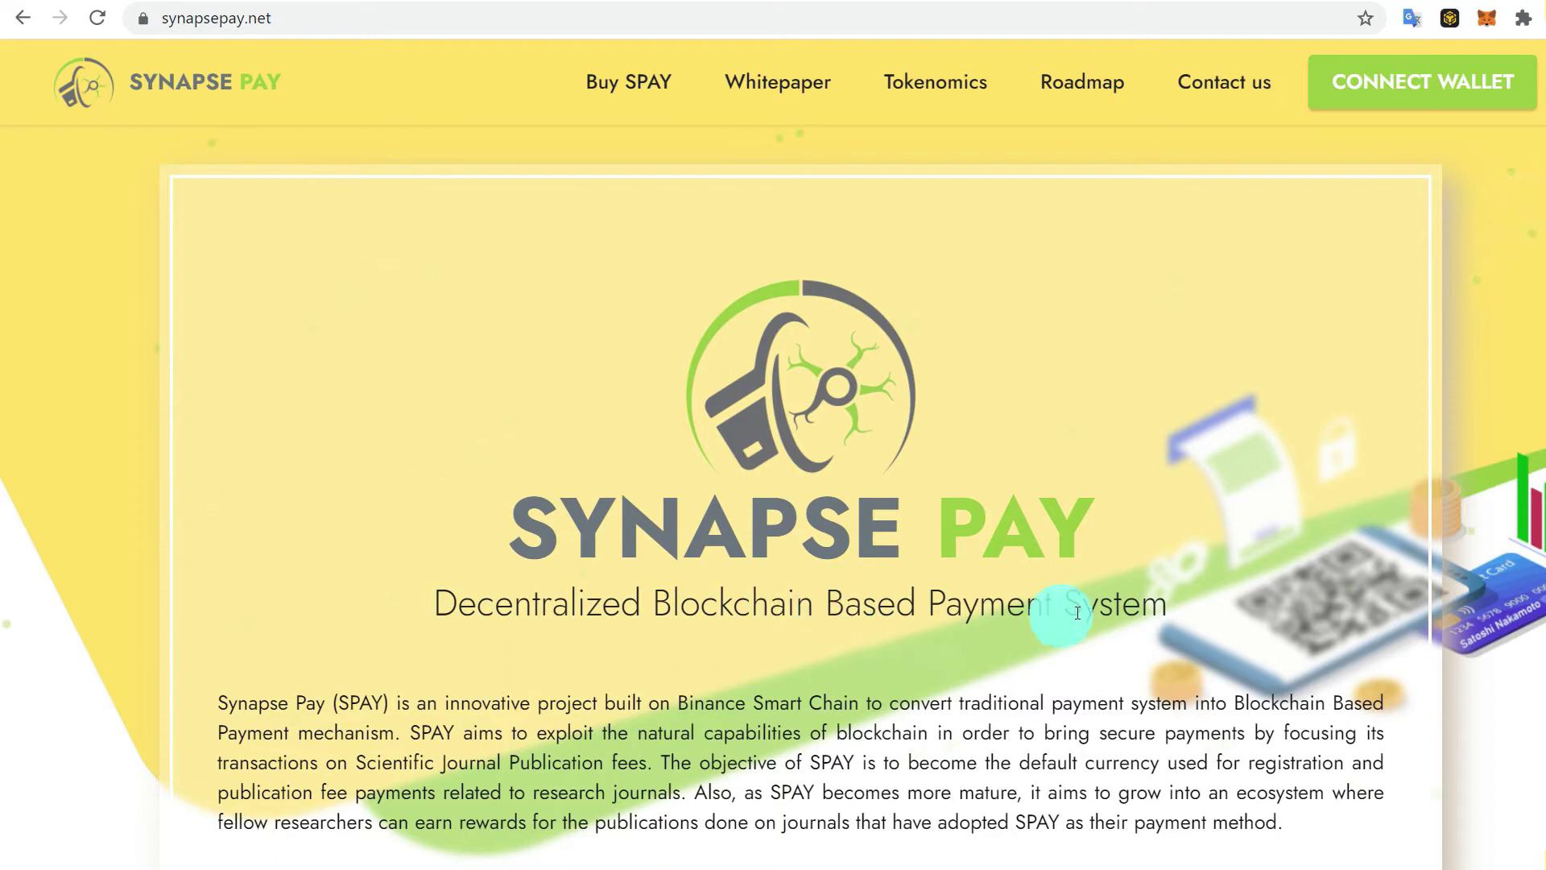
# Highlight the phrases about the project, its blockchain capabilities and journal publication fees
pyautogui.moveTo(450, 705)
pyautogui.mouseDown()
pyautogui.moveTo(692, 692)
pyautogui.moveTo(888, 703)
pyautogui.mouseUp()
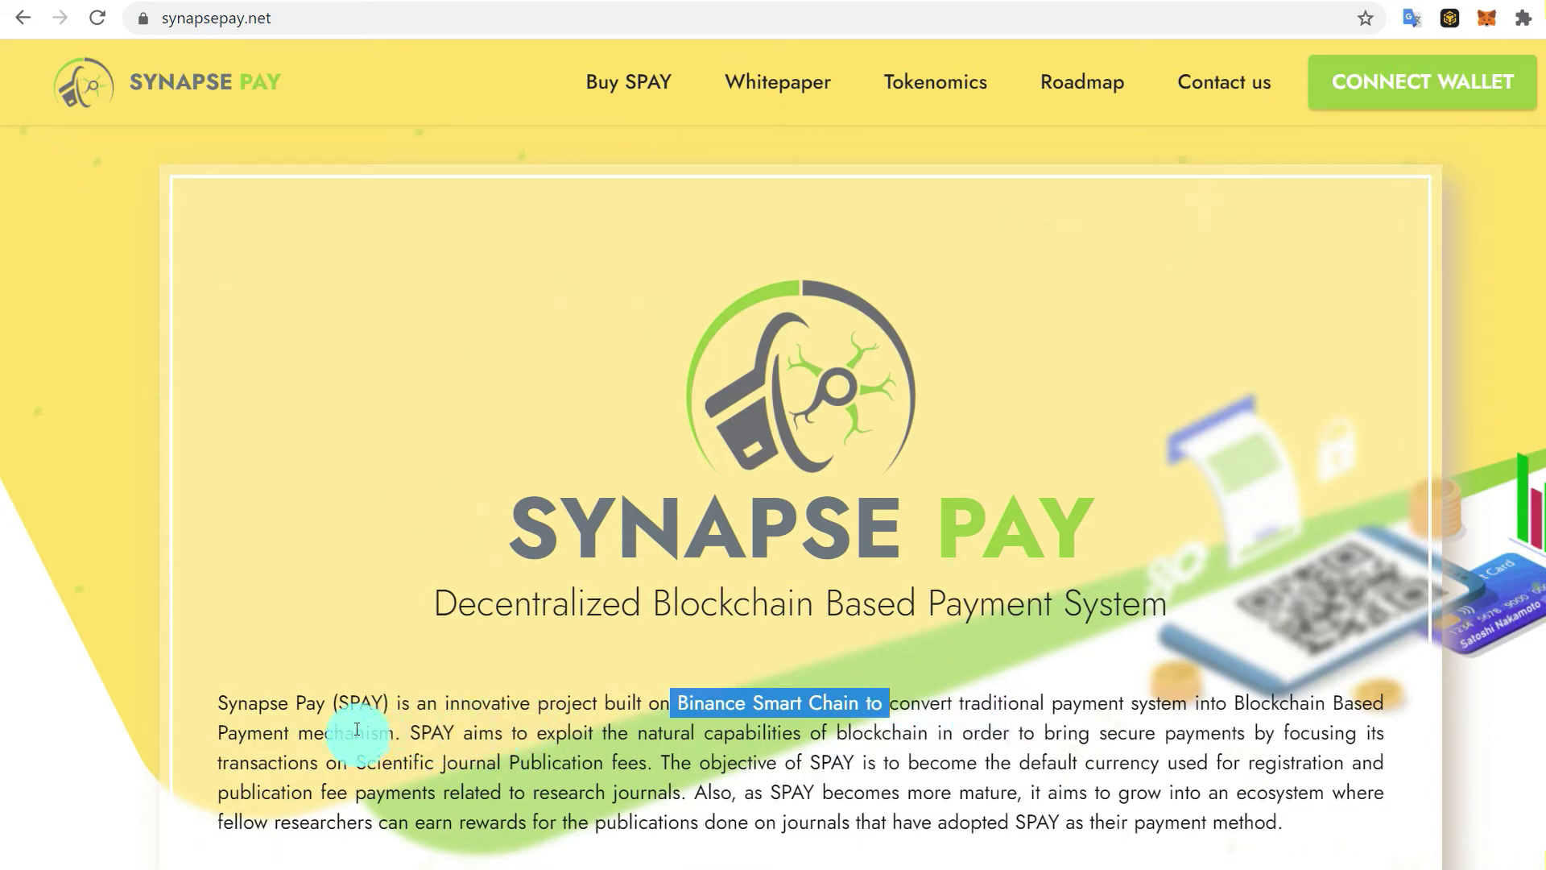
pyautogui.moveTo(411, 732); pyautogui.dragTo(796, 734)
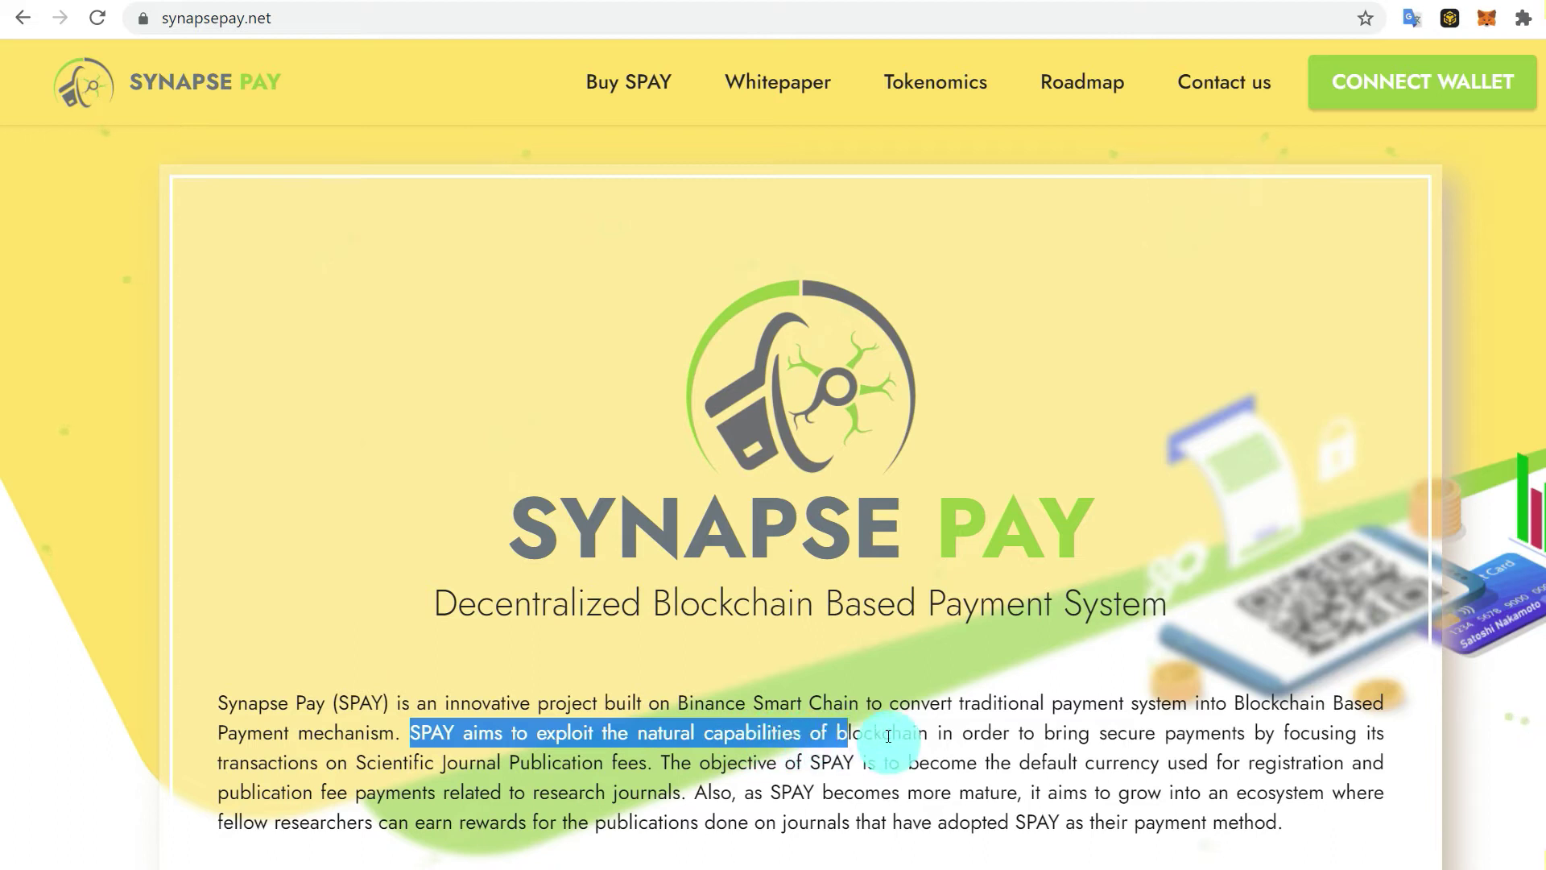
pyautogui.moveTo(806, 732); pyautogui.dragTo(928, 734)
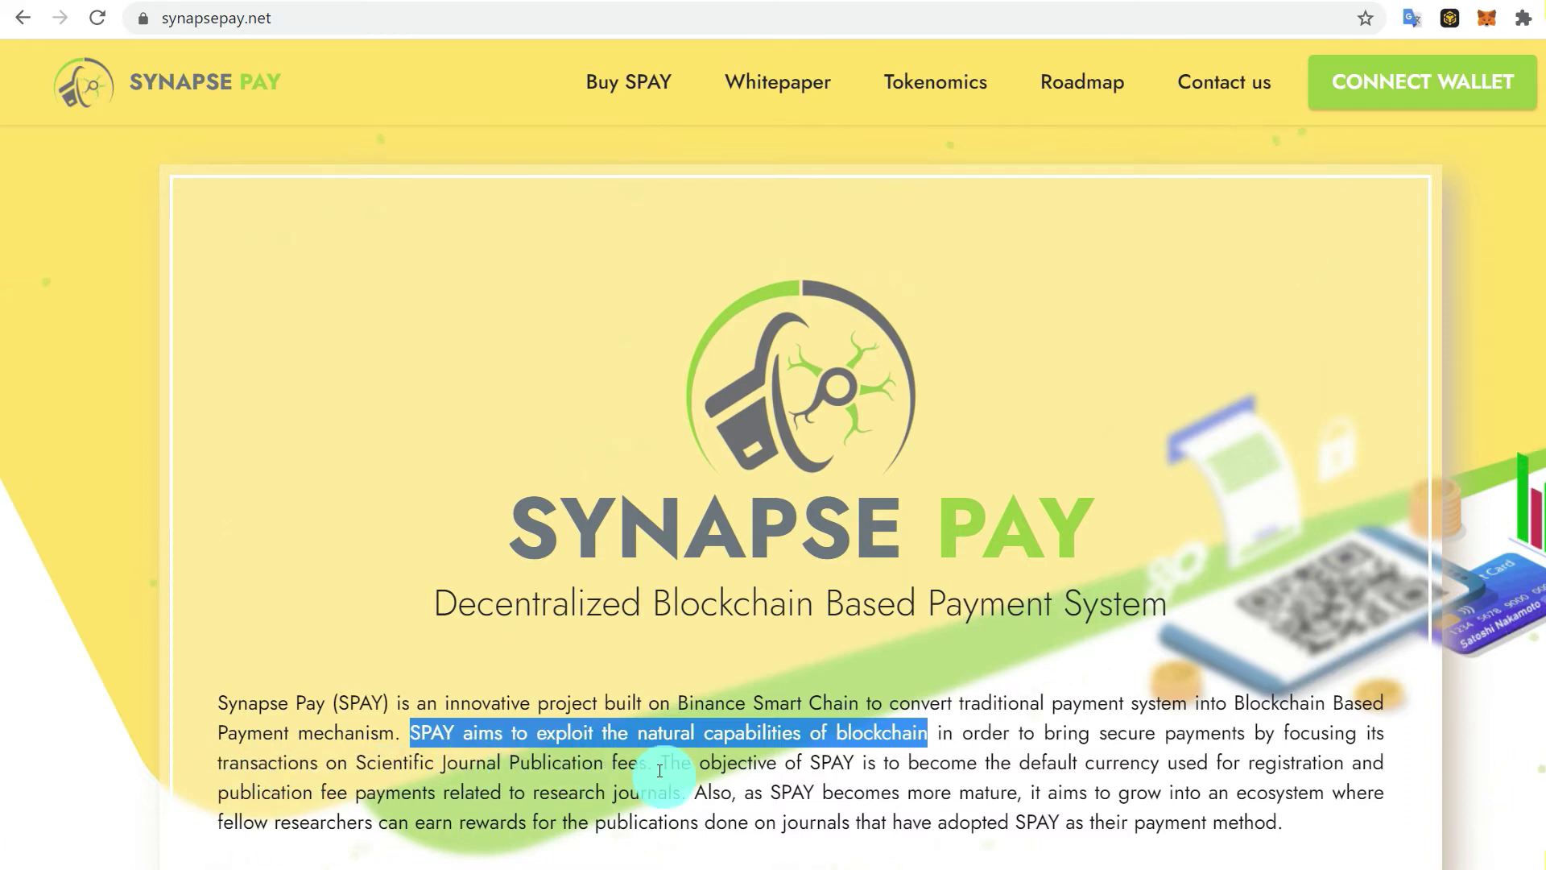
pyautogui.moveTo(652, 762); pyautogui.dragTo(337, 762)
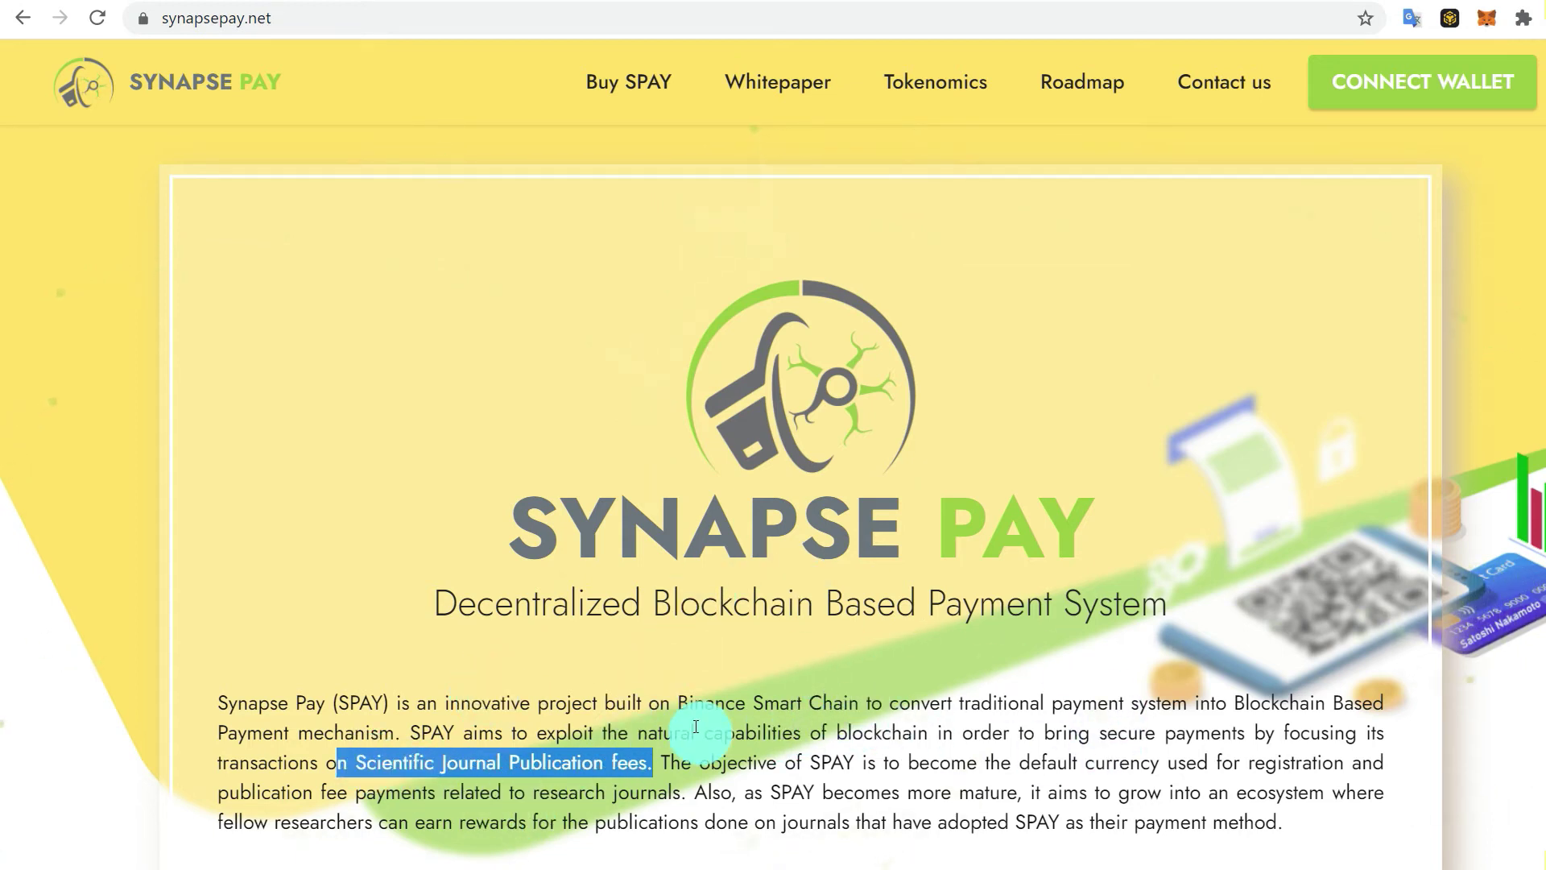
pyautogui.scroll(-5, 695, 727)
pyautogui.scroll(-2, 701, 628)
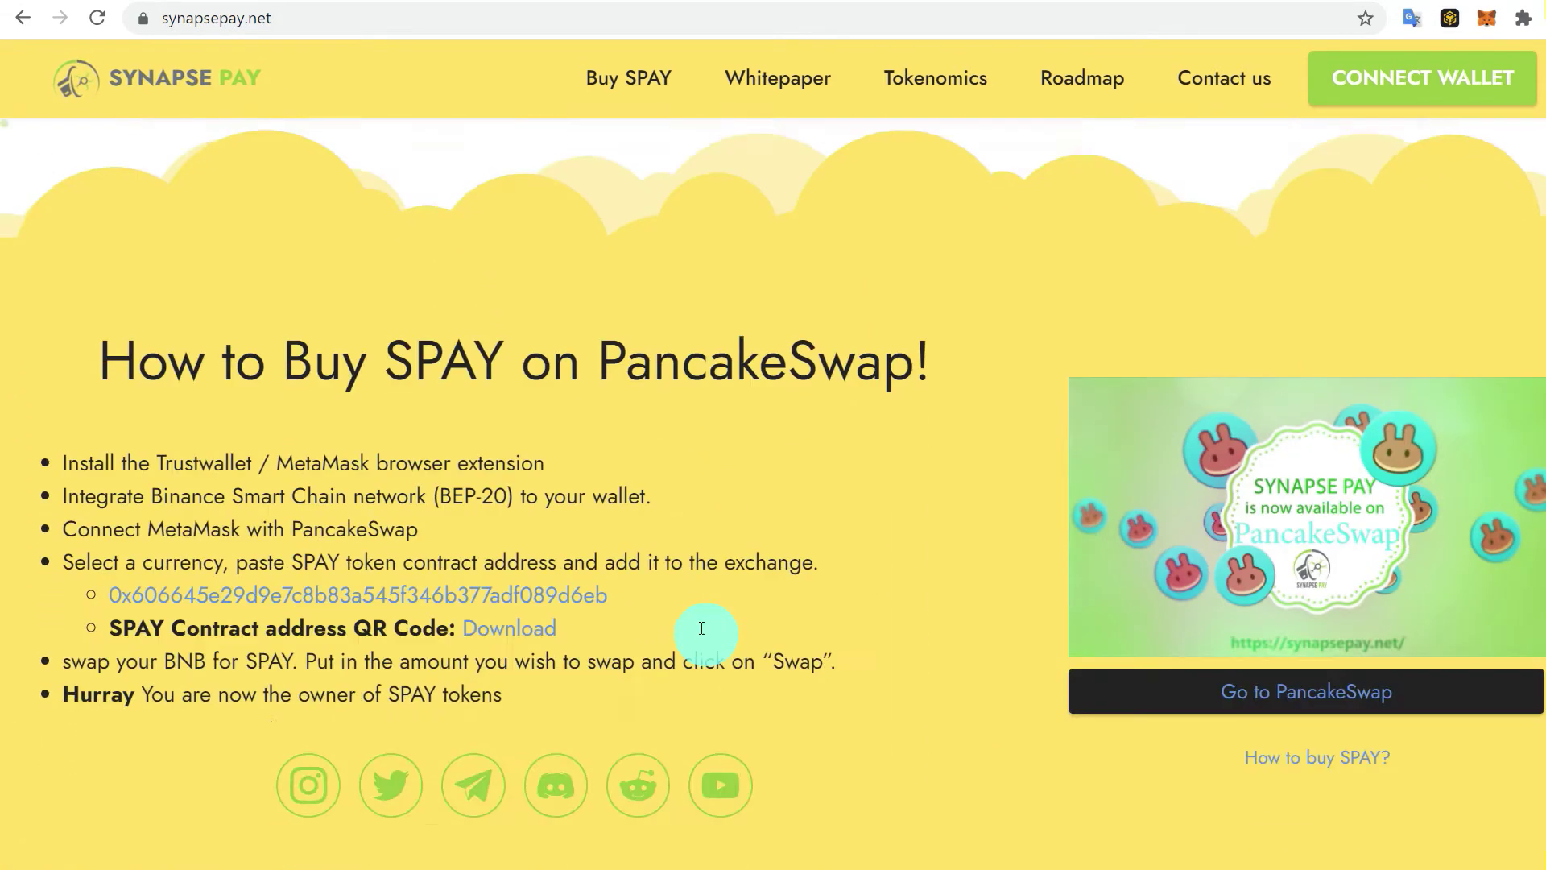
pyautogui.scroll(-2, 700, 629)
pyautogui.scroll(1, 193, 242)
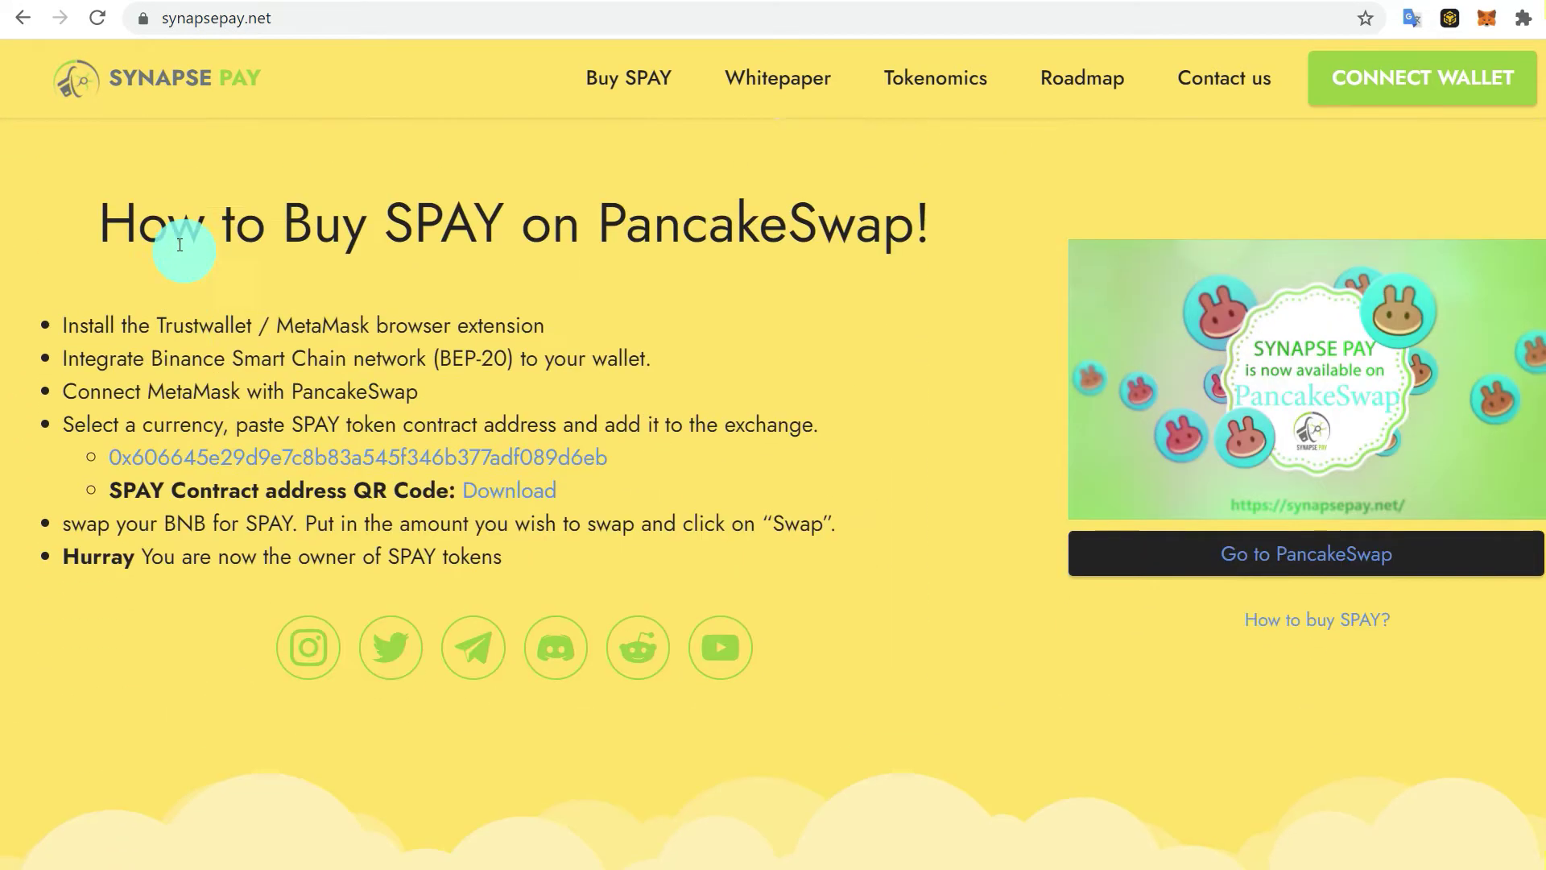
pyautogui.scroll(1, 179, 245)
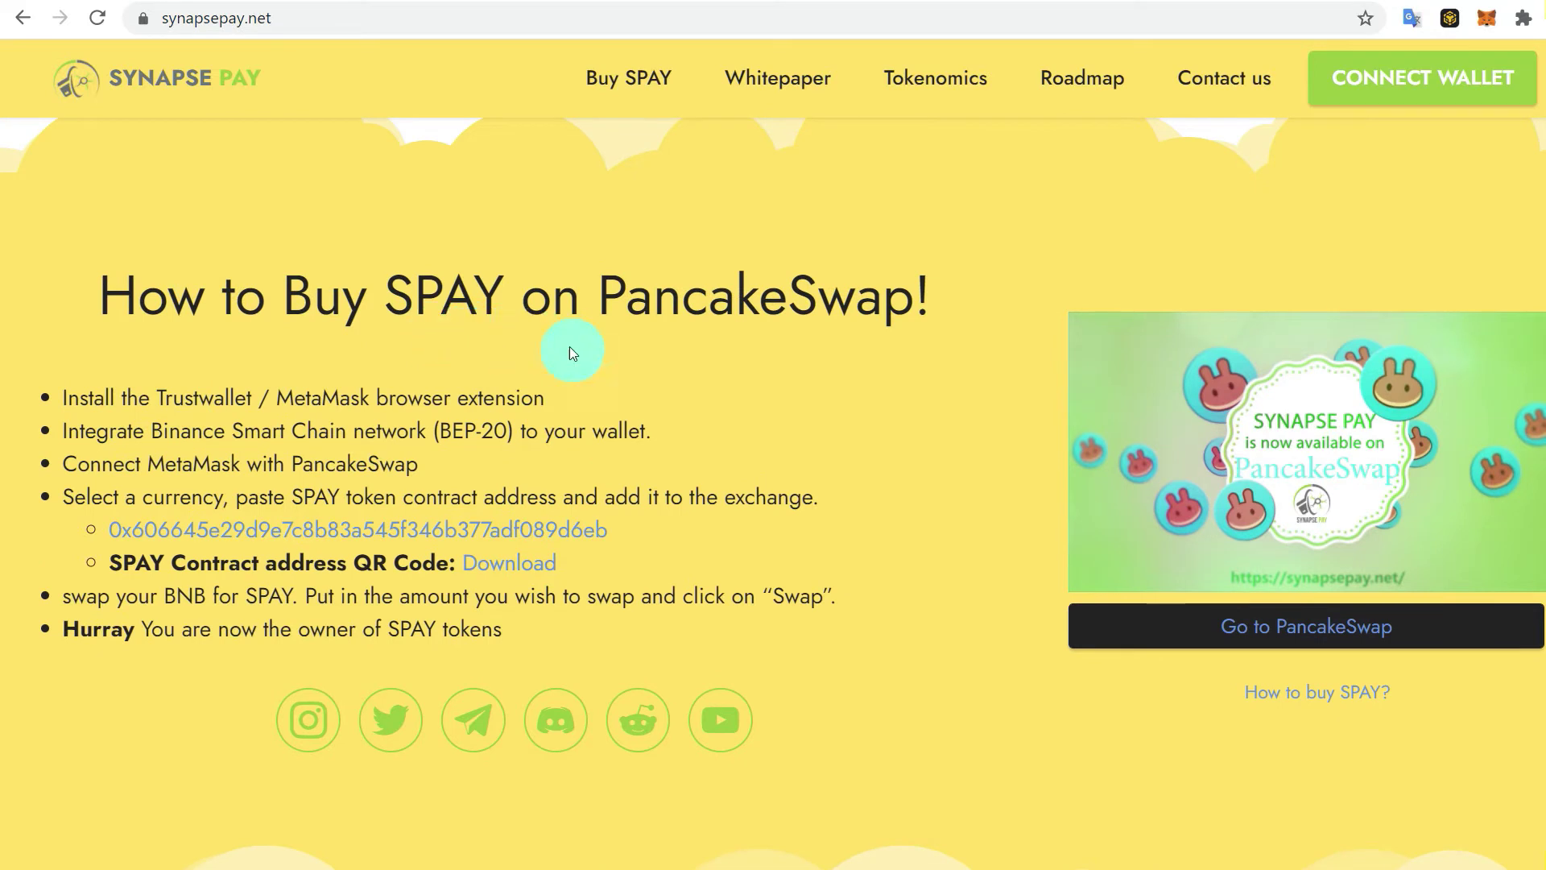
pyautogui.scroll(-2, 724, 571)
pyautogui.scroll(-3, 780, 587)
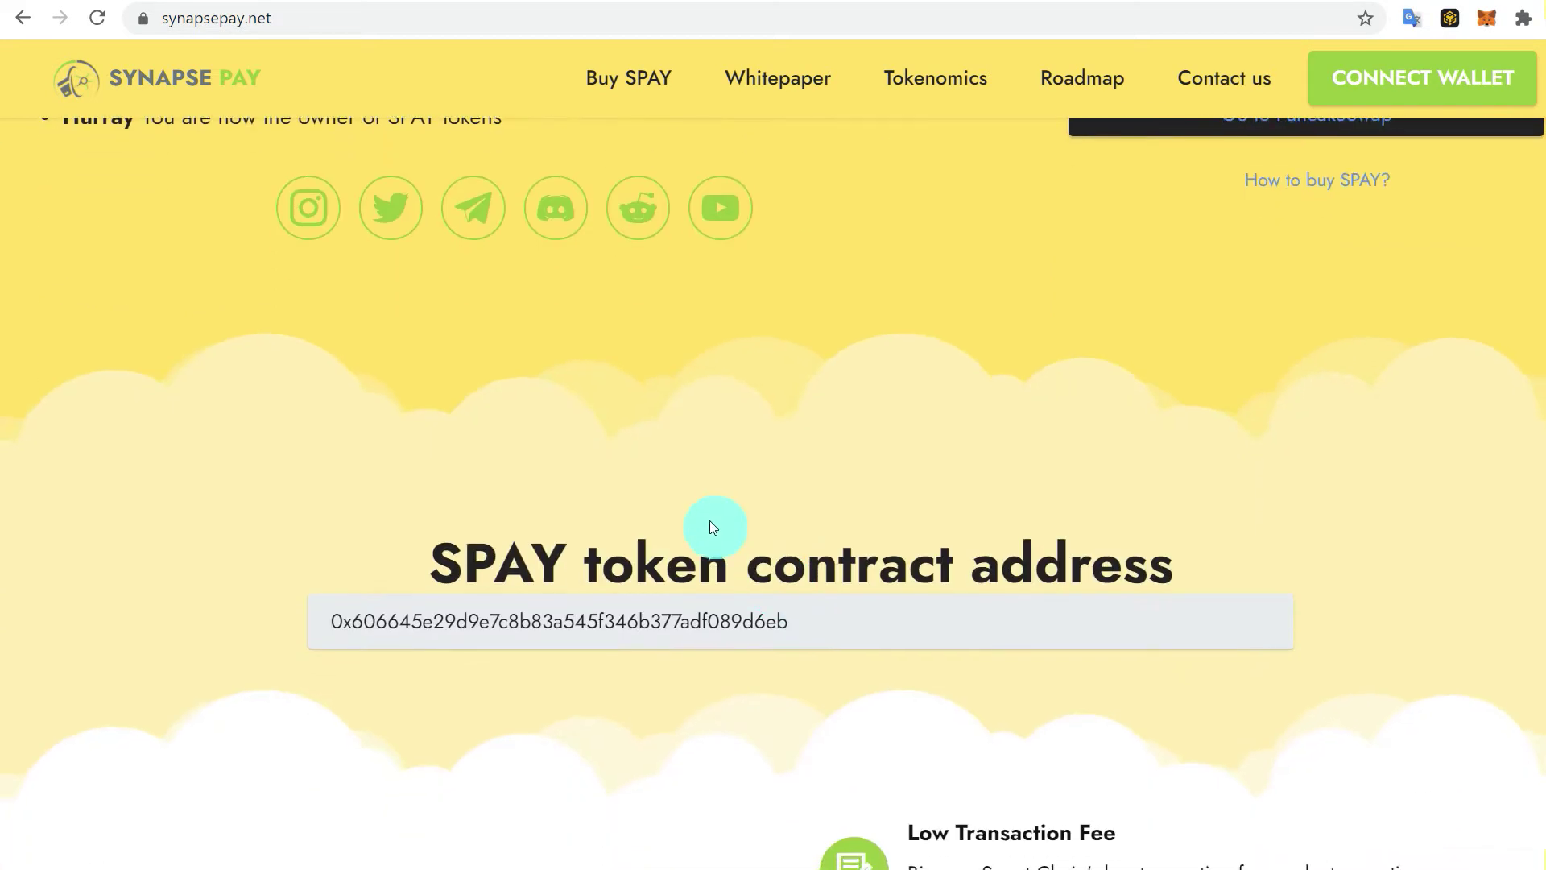
pyautogui.scroll(-2, 712, 528)
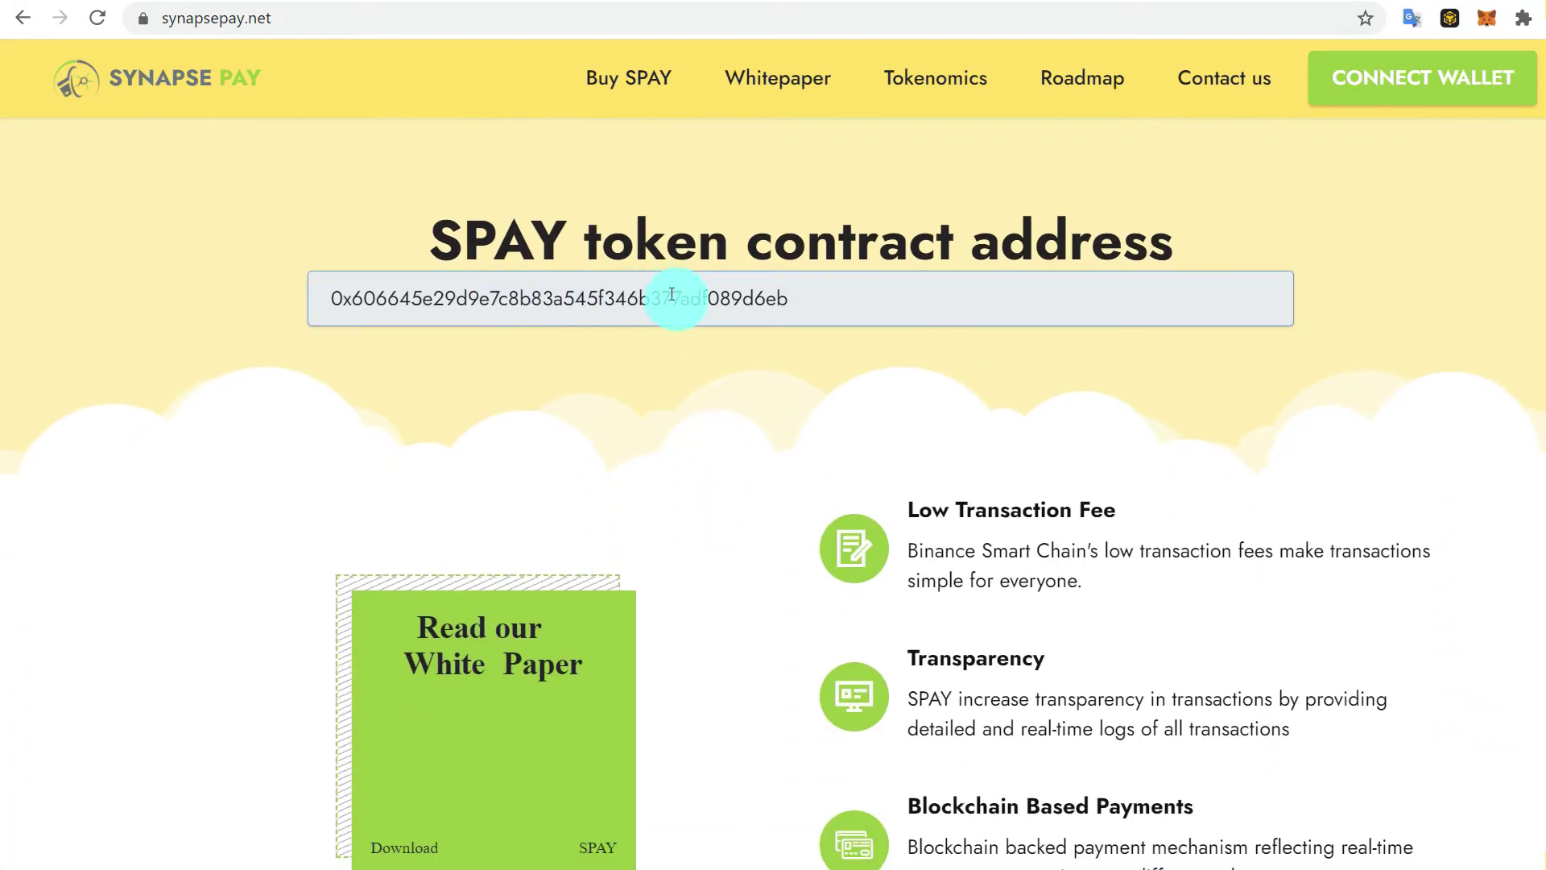
pyautogui.scroll(-1, 676, 620)
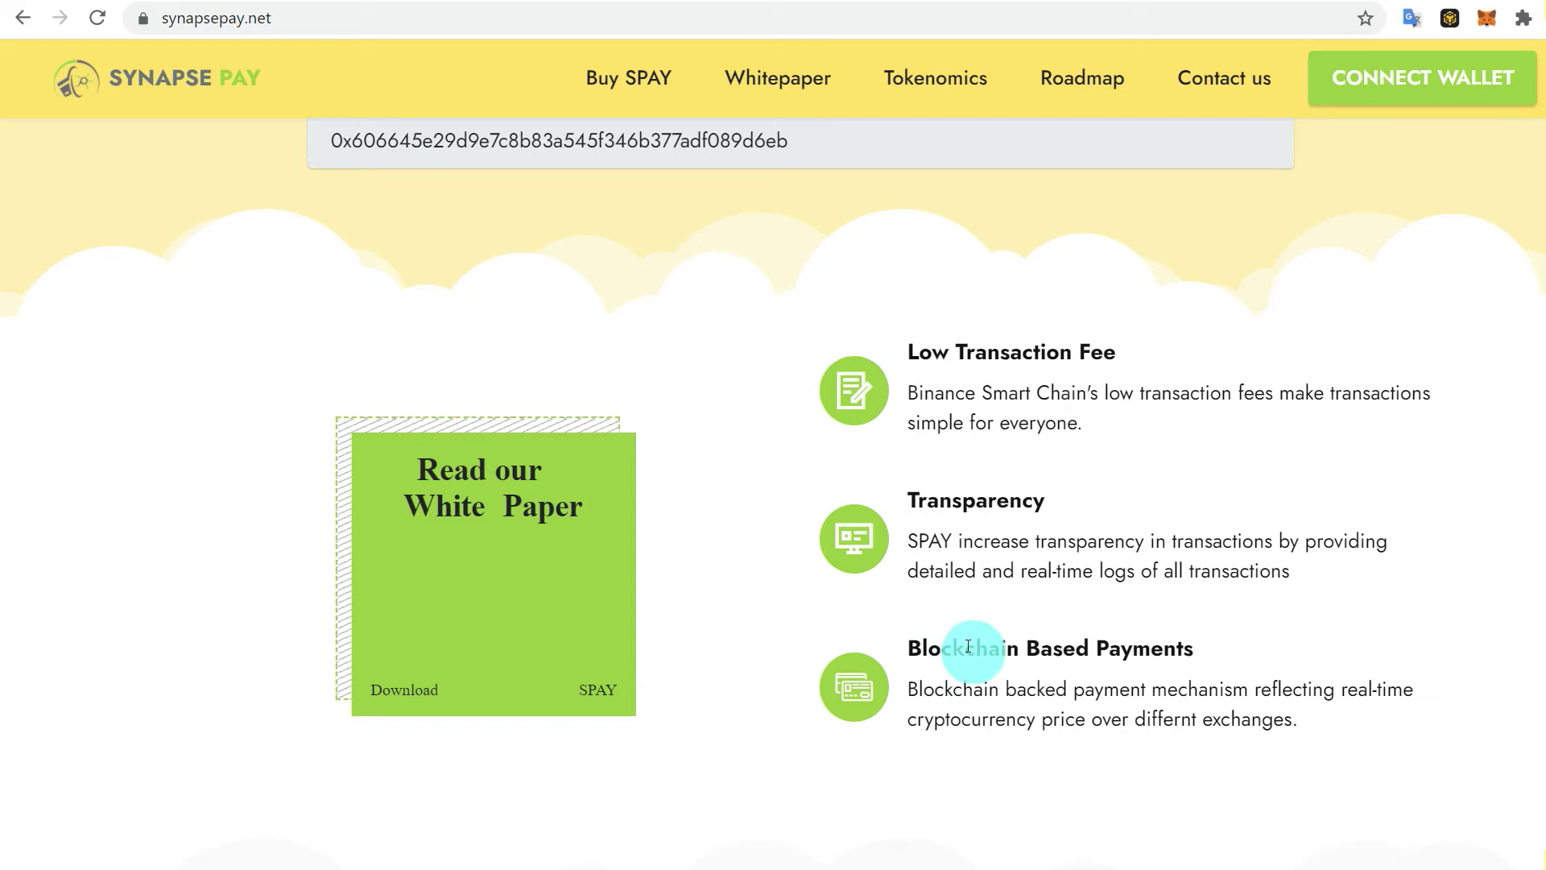
pyautogui.scroll(-5, 967, 647)
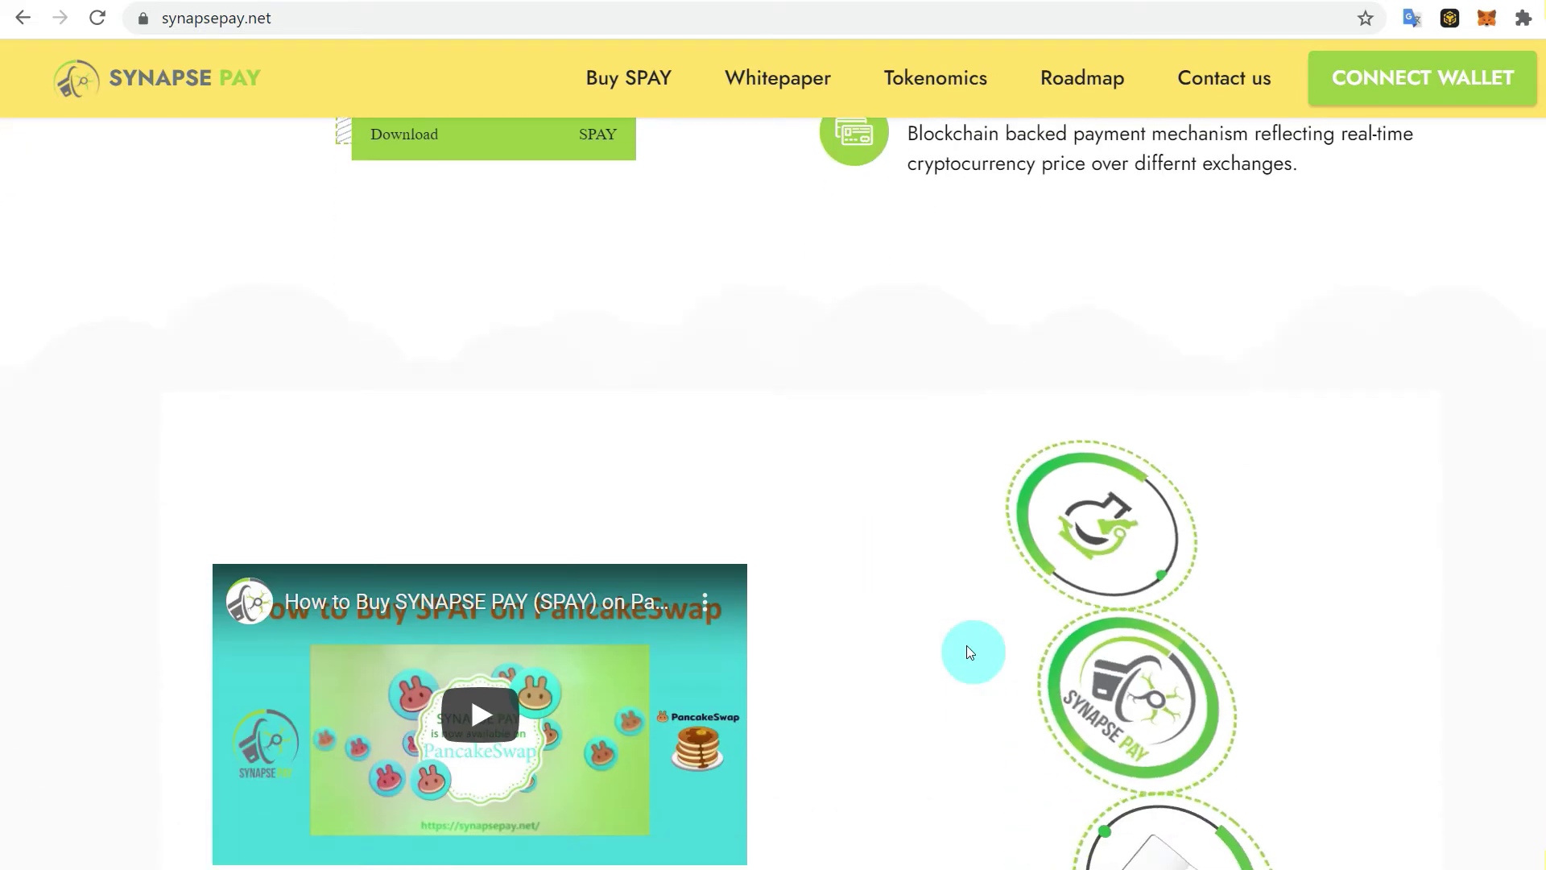
pyautogui.scroll(-3, 984, 411)
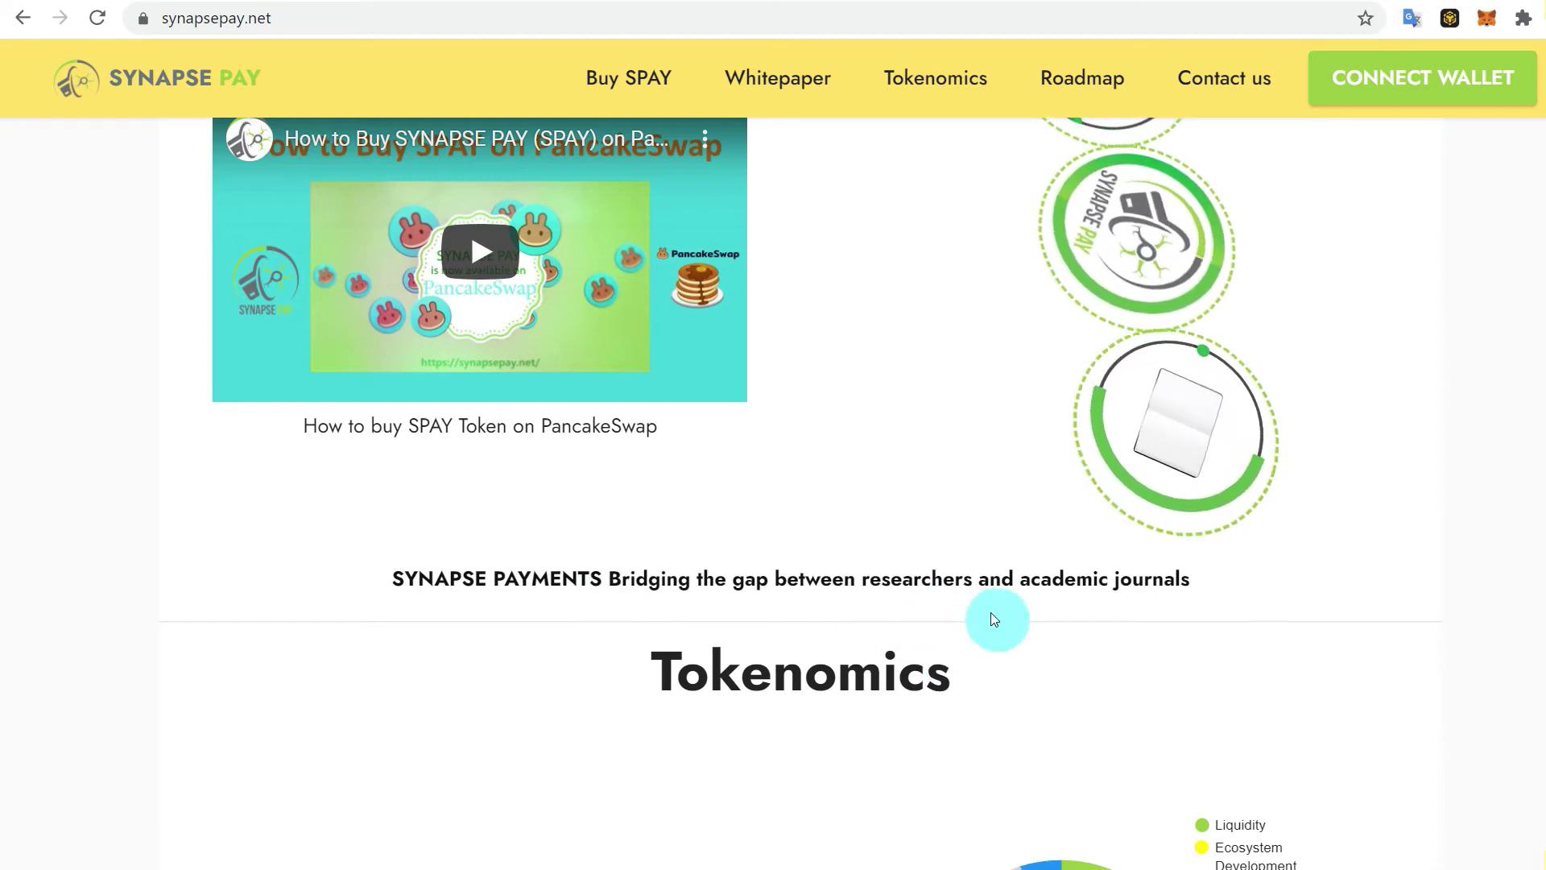
pyautogui.scroll(-4, 991, 617)
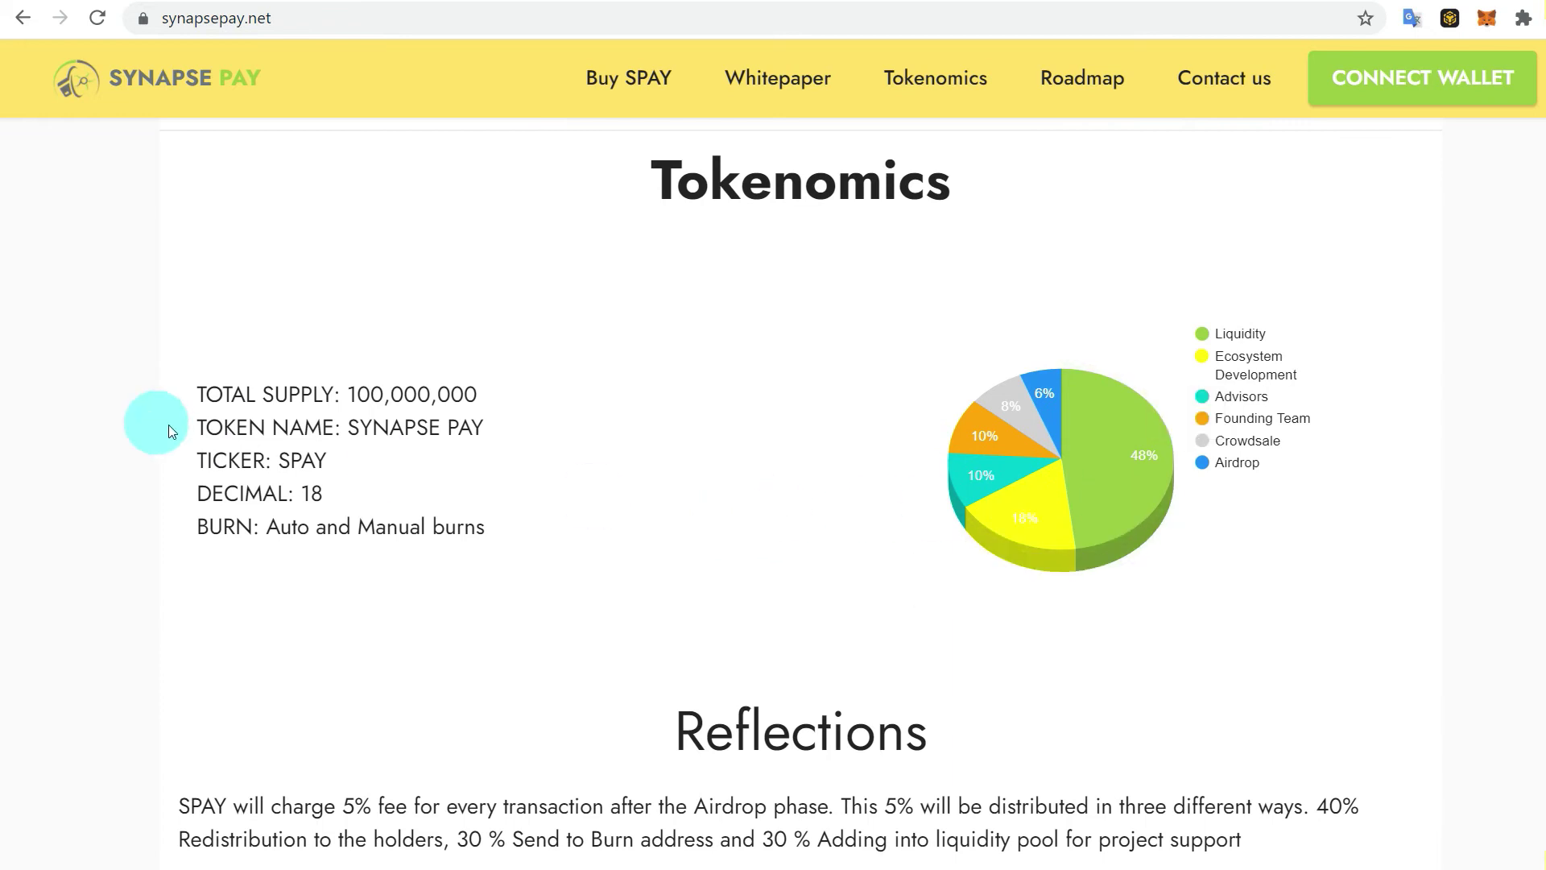
pyautogui.scroll(-4, 384, 551)
pyautogui.scroll(-4, 384, 550)
pyautogui.scroll(-3, 384, 552)
pyautogui.scroll(-5, 385, 551)
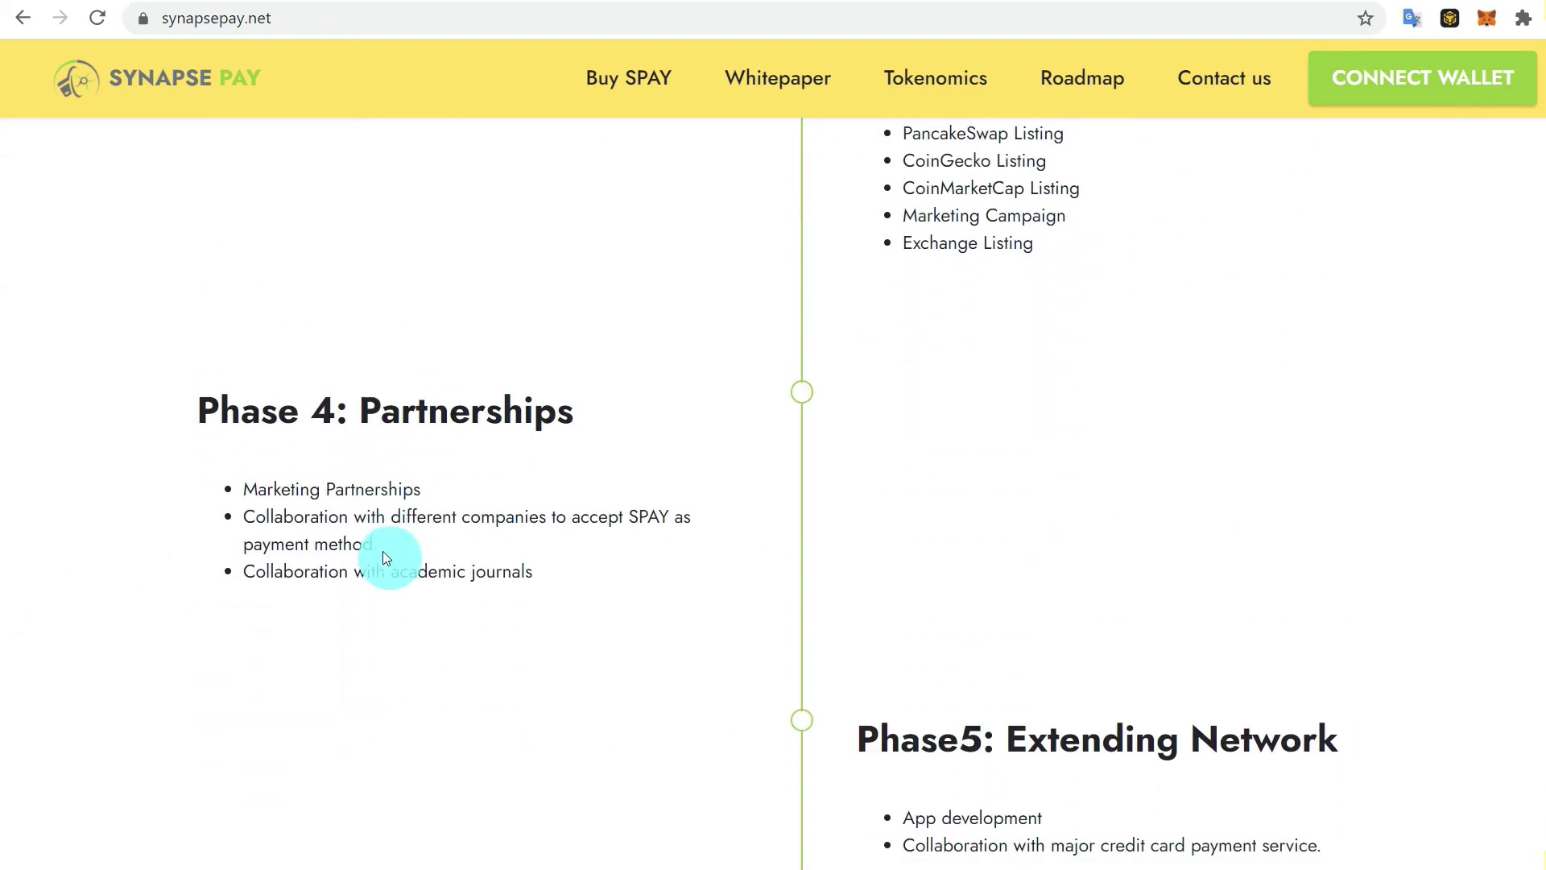
pyautogui.scroll(-4, 385, 551)
pyautogui.scroll(-1, 384, 551)
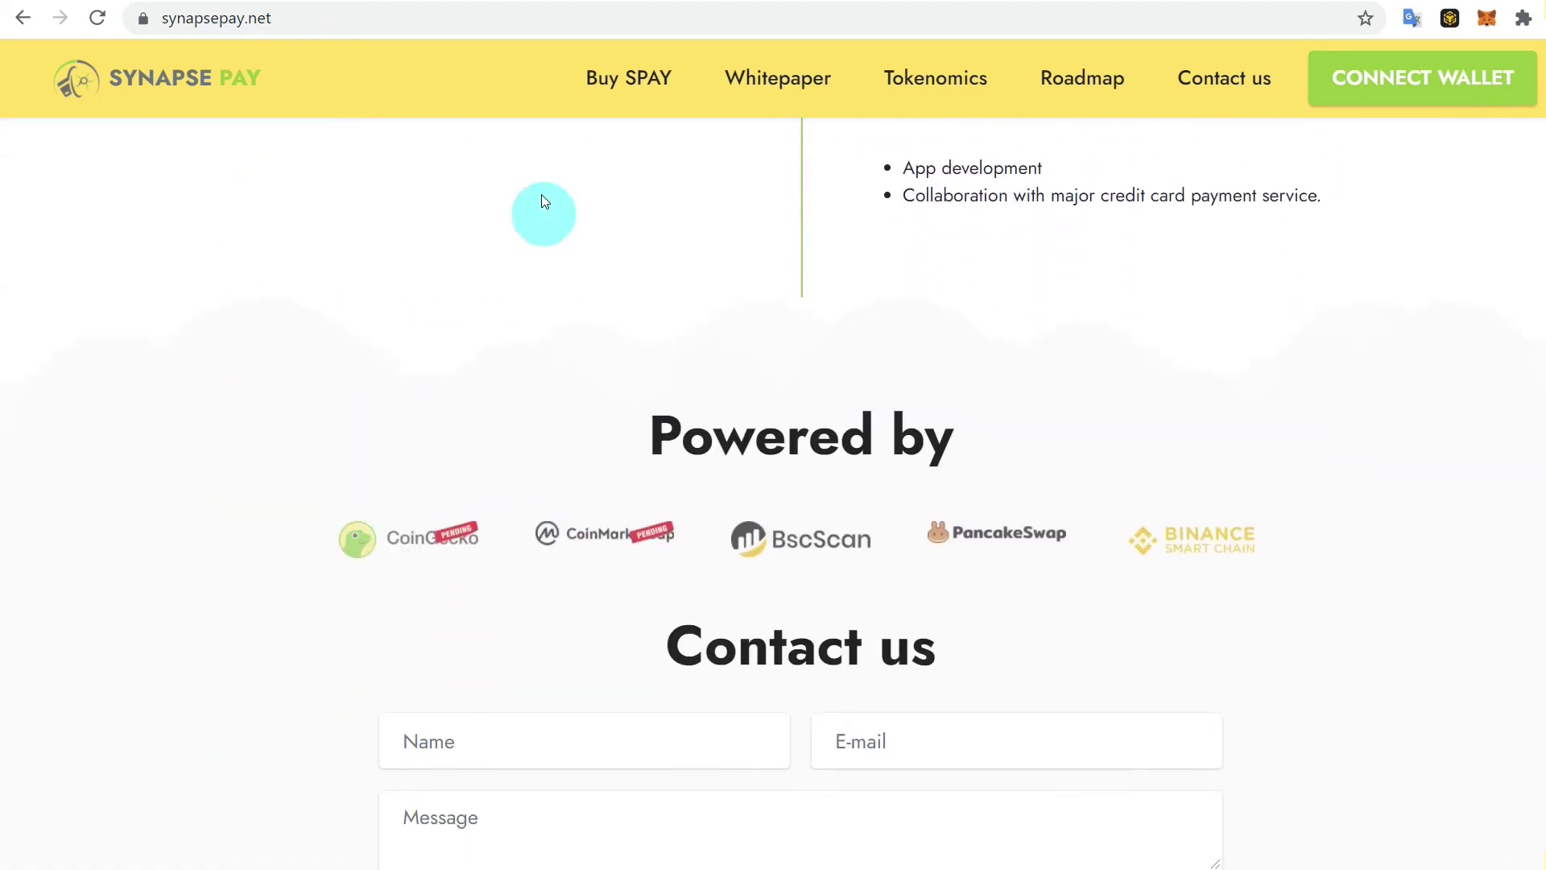
# Select the SPAY contract address under How to Buy and go to PancakeSwap
pyautogui.click(638, 66)
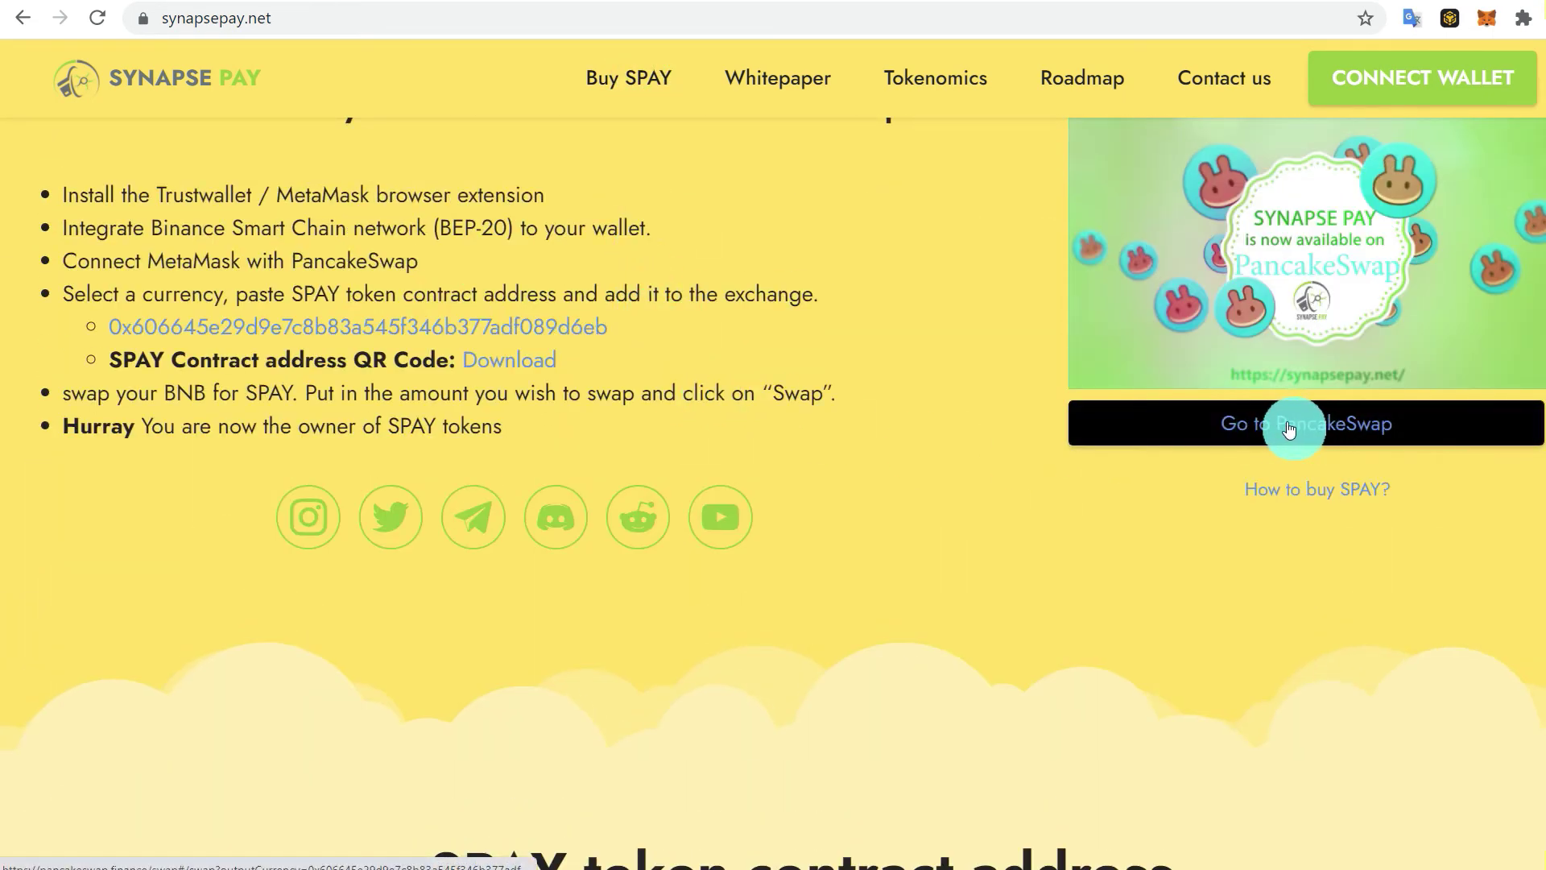
pyautogui.scroll(-4, 666, 464)
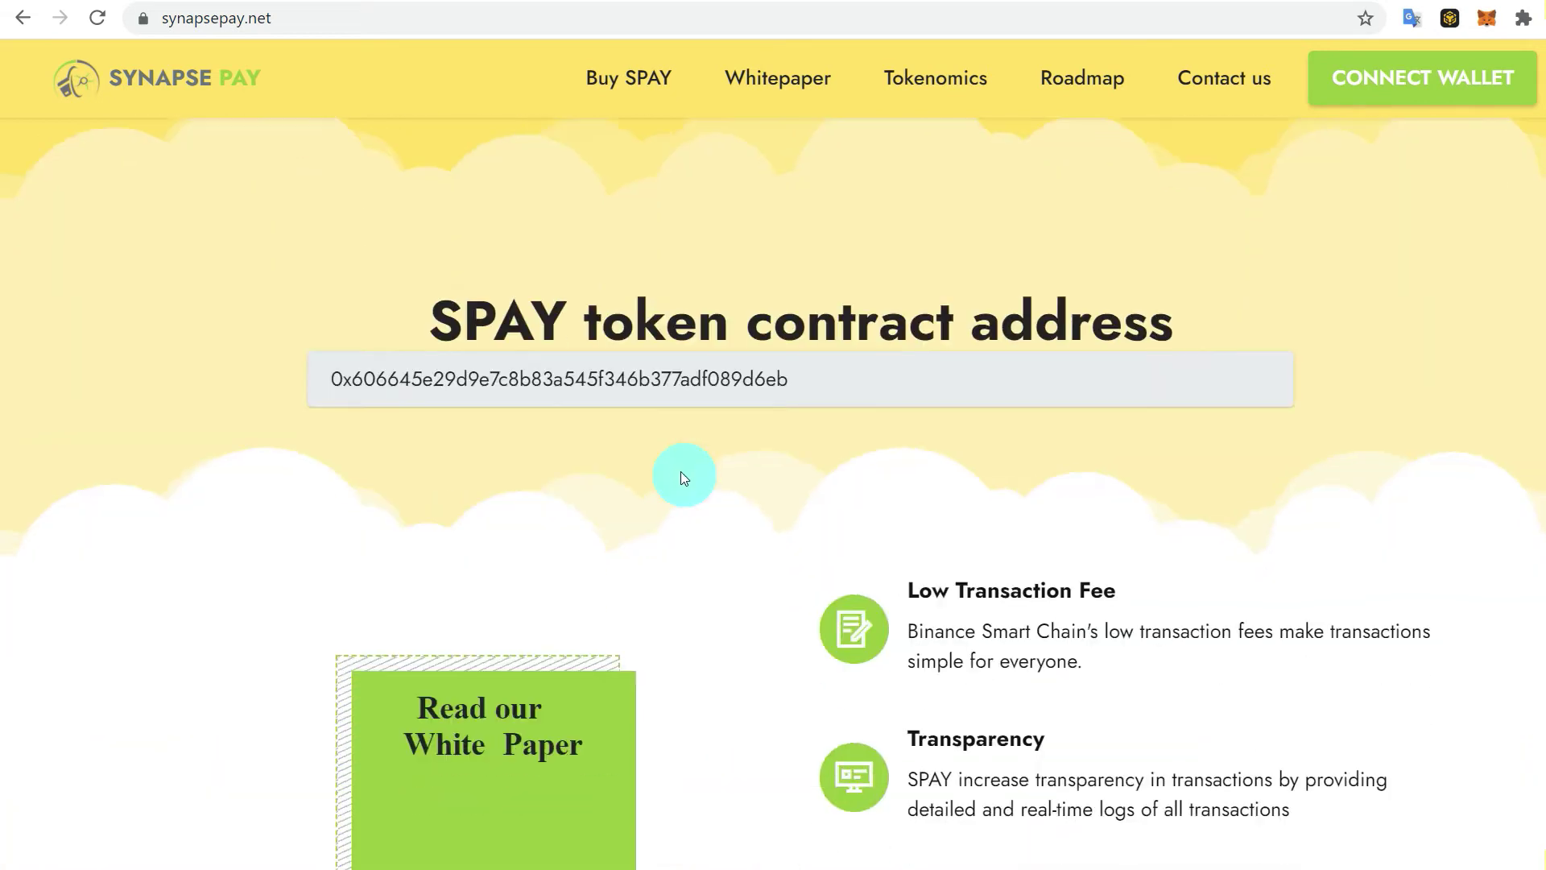
pyautogui.doubleClick(634, 322)
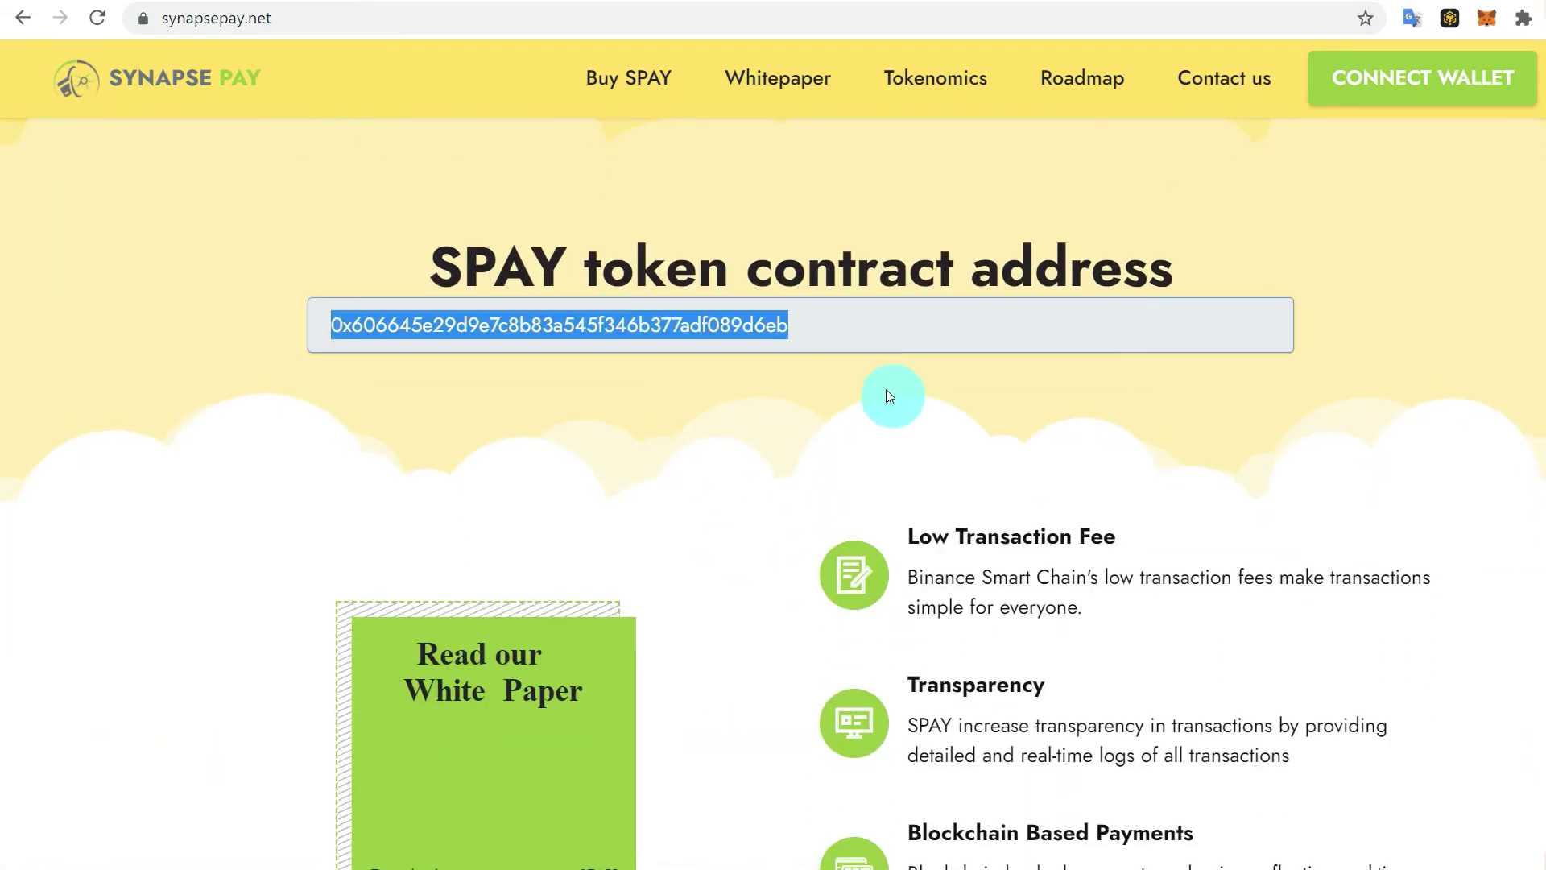
pyautogui.scroll(5, 888, 396)
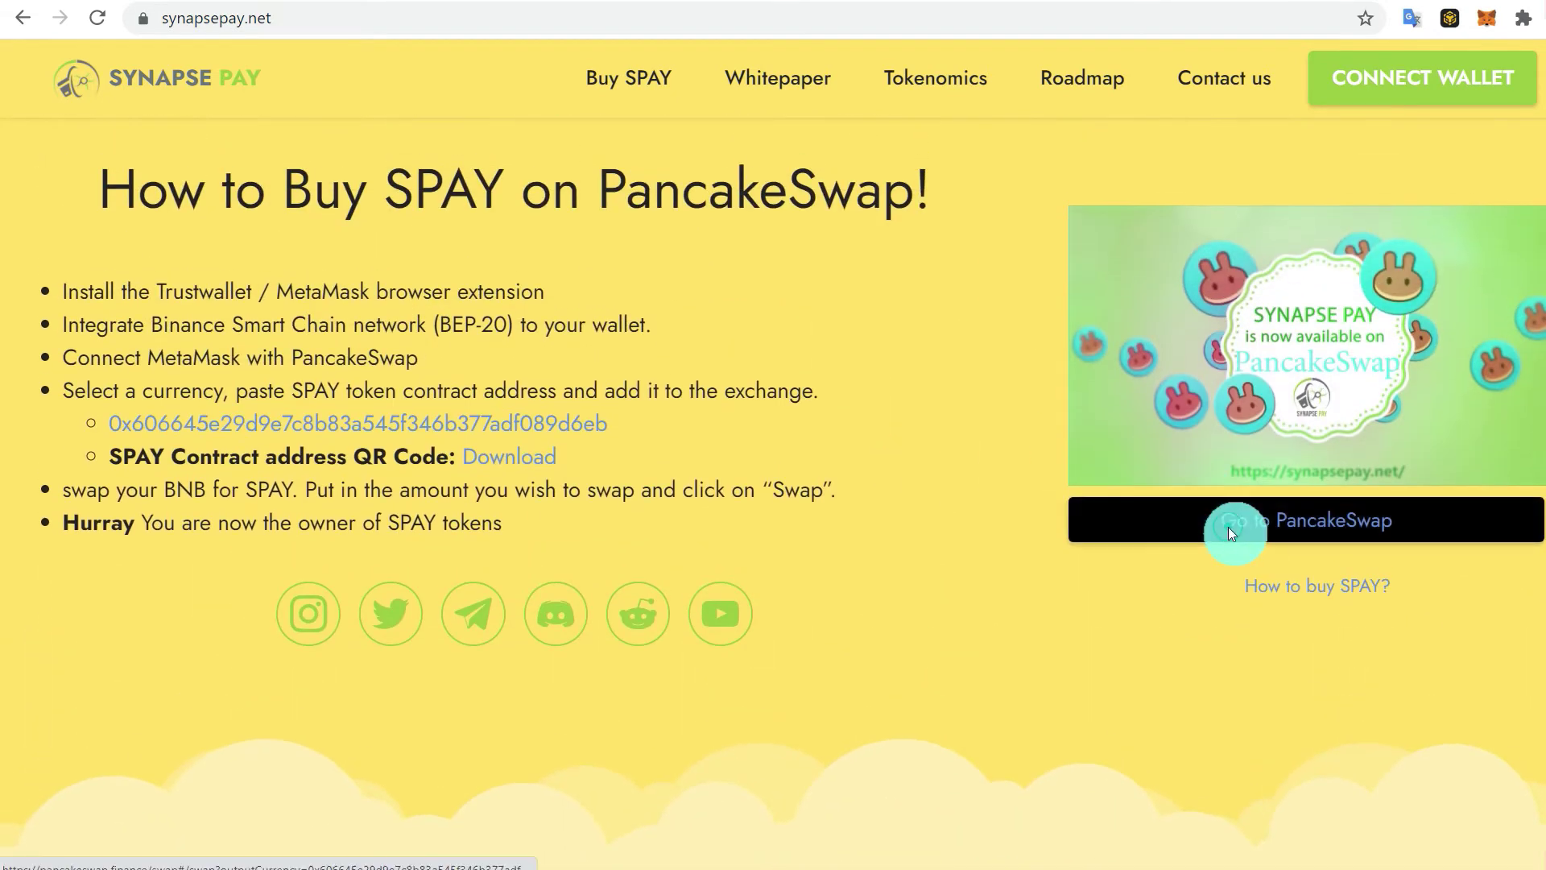
pyautogui.click(1228, 528)
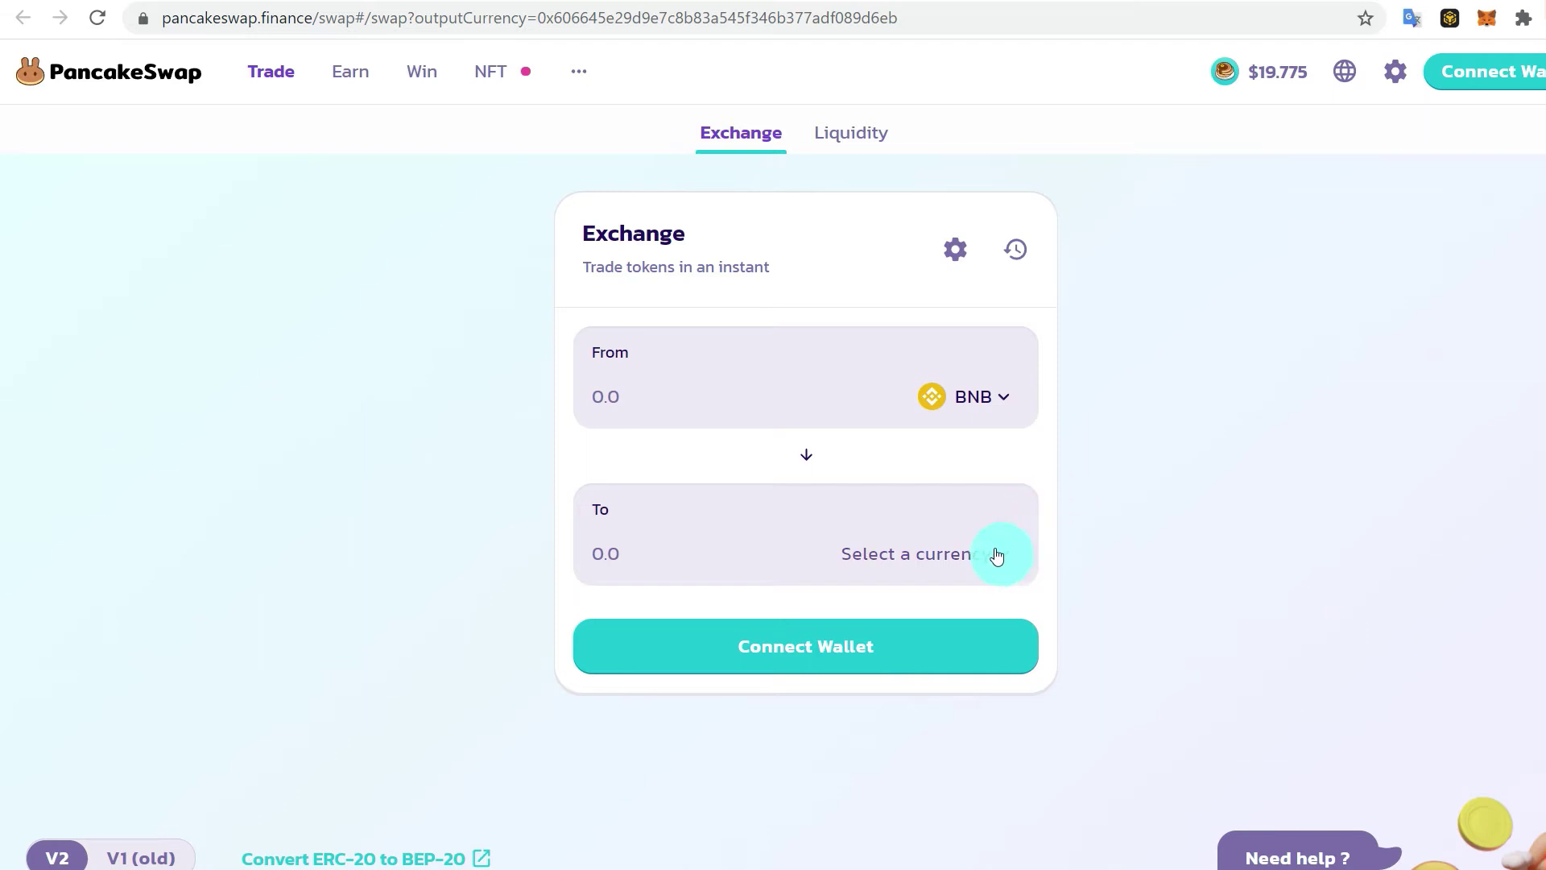
# Connect the MetaMask wallet to PancakeSwap and approve the account connection
pyautogui.click(827, 661)
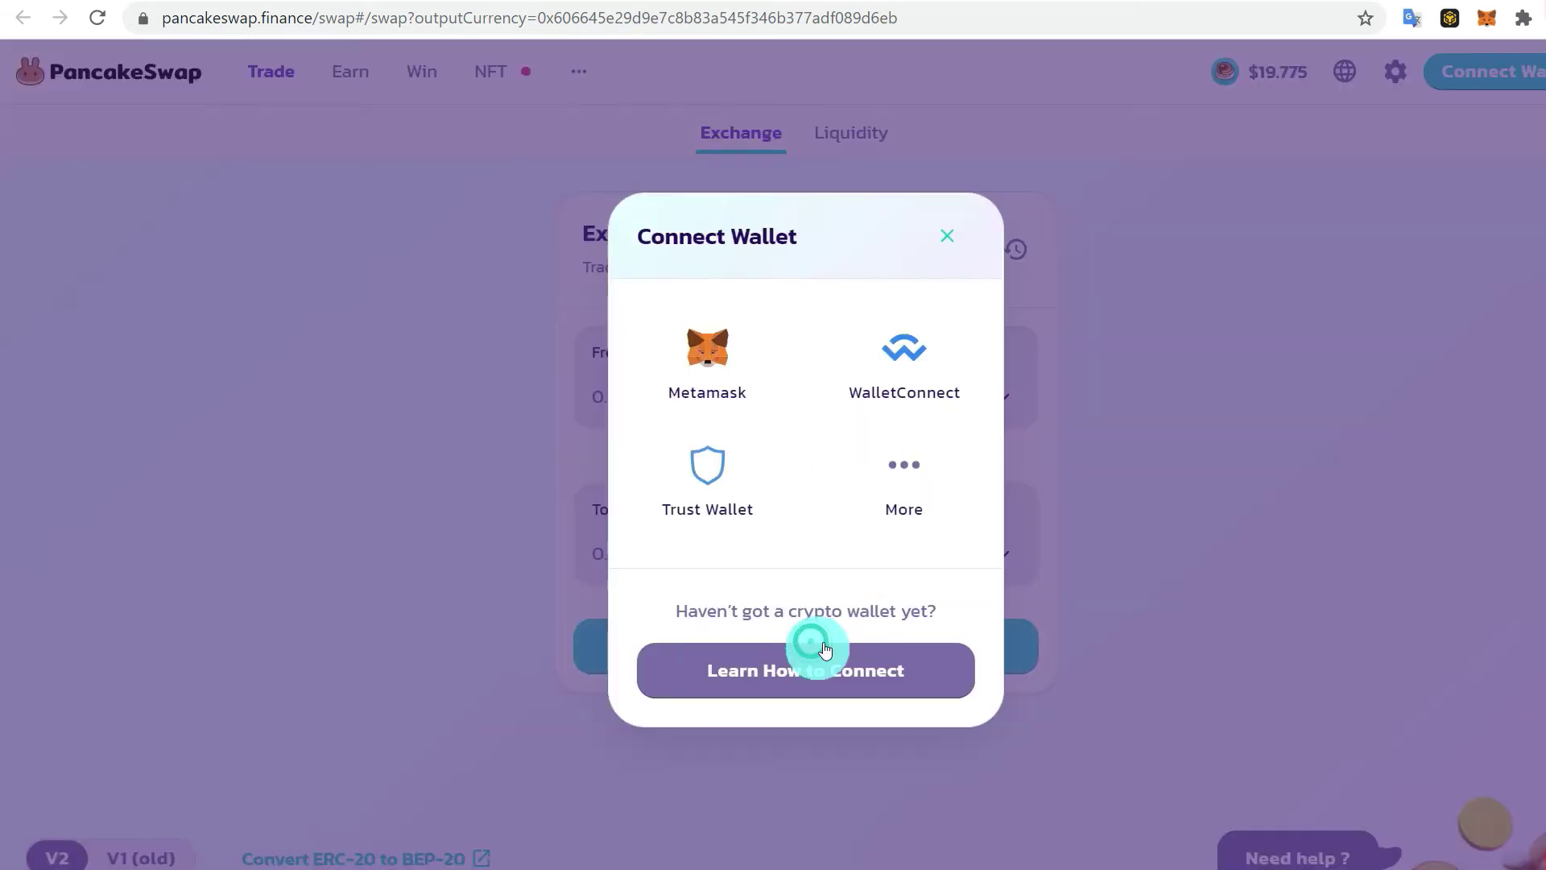
pyautogui.click(705, 374)
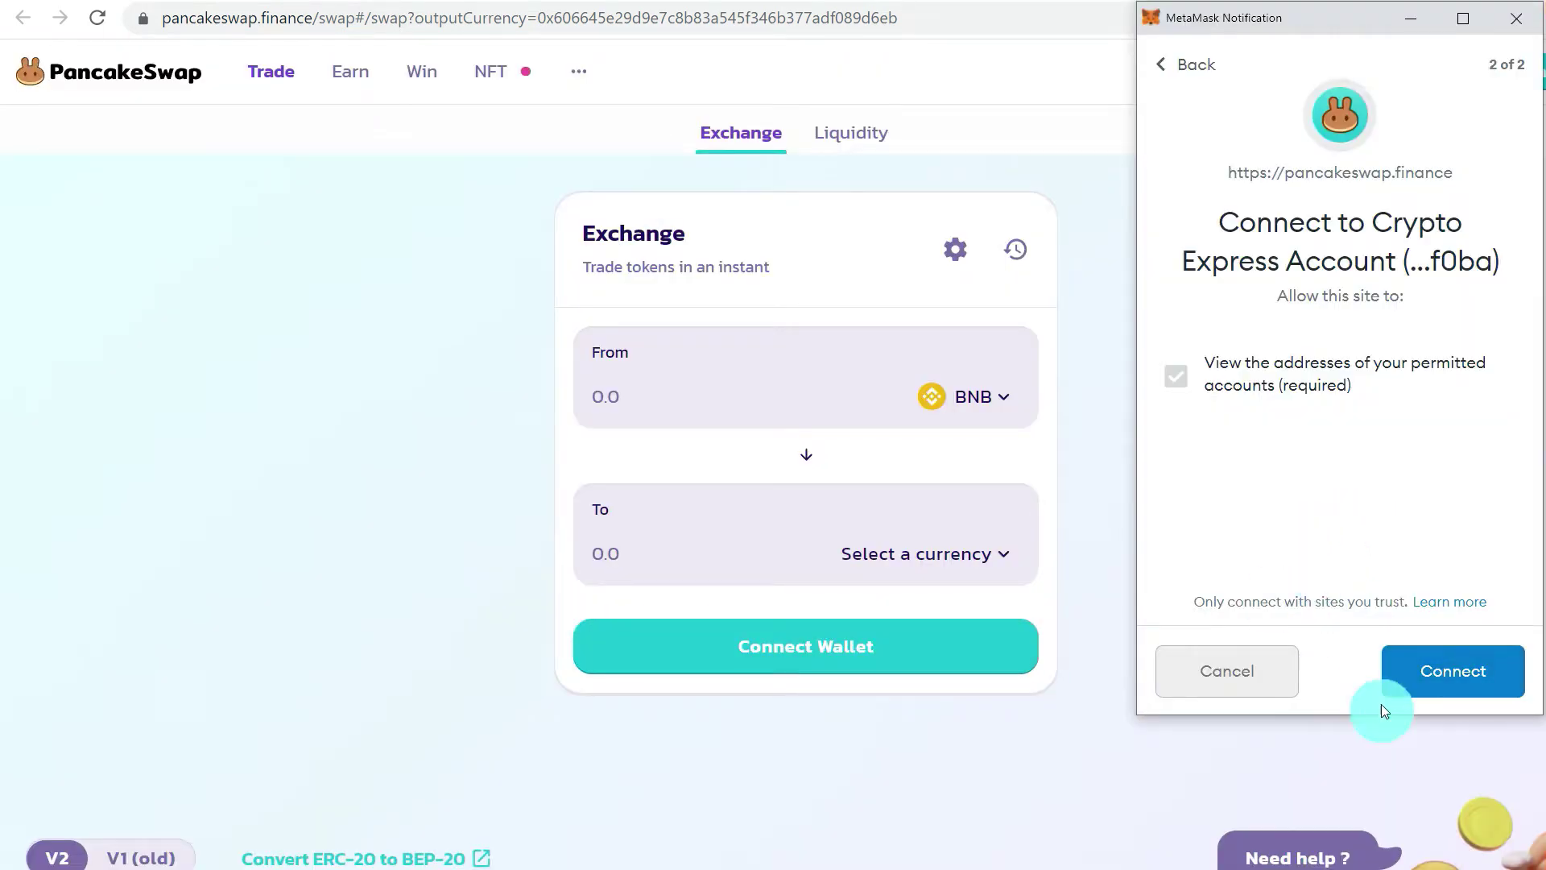
pyautogui.click(1433, 662)
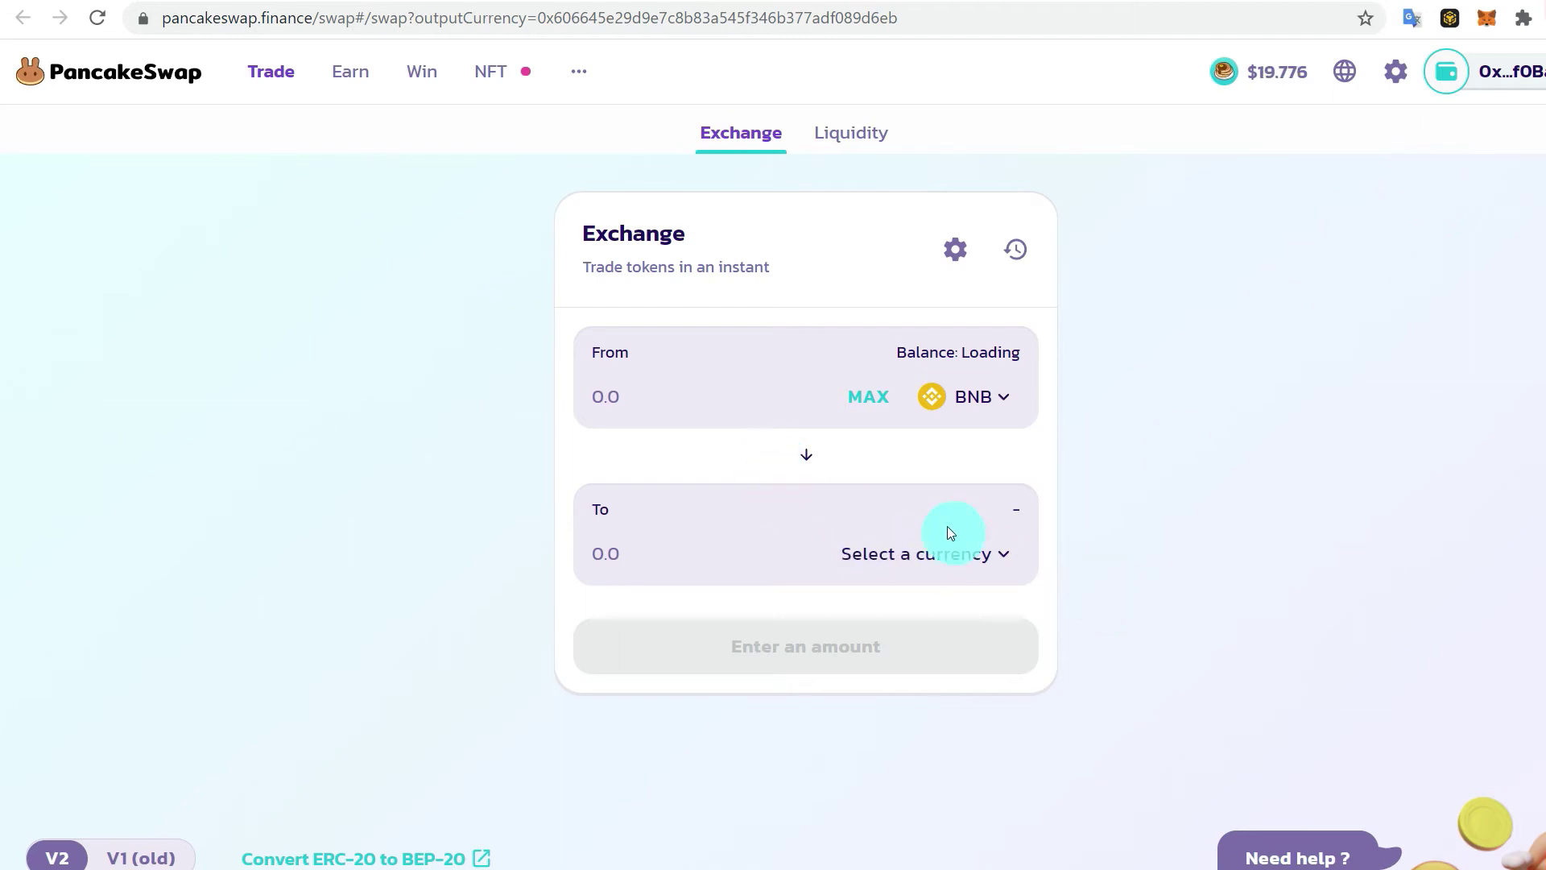
# Search the pasted SPAY contract address and choose SPAY as the token to receive
pyautogui.click(1008, 555)
pyautogui.hotkey('ctrl', 'v')
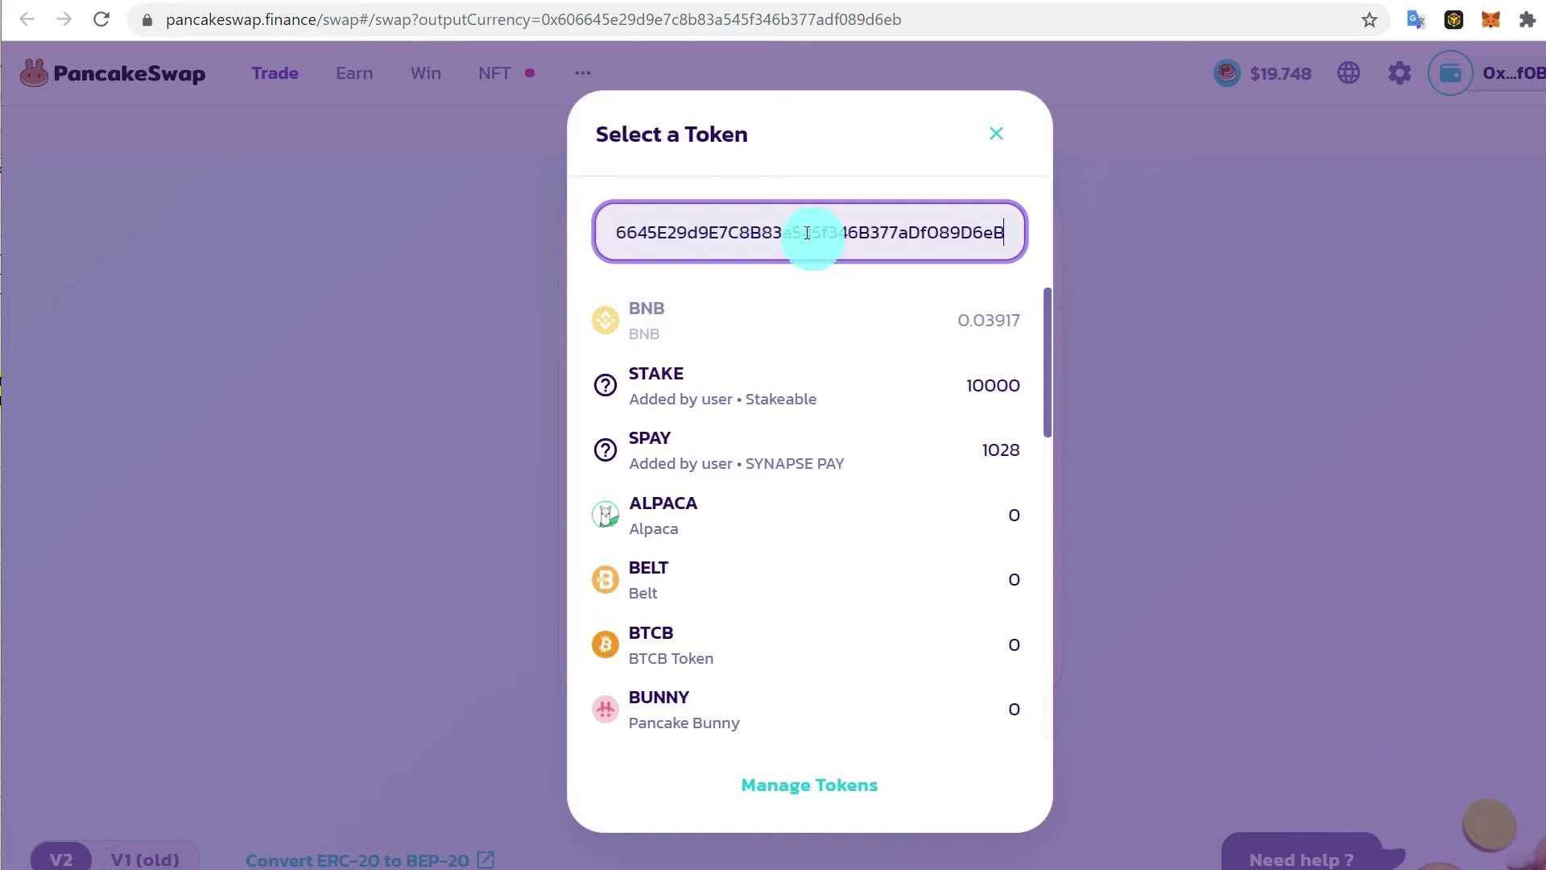
pyautogui.click(800, 319)
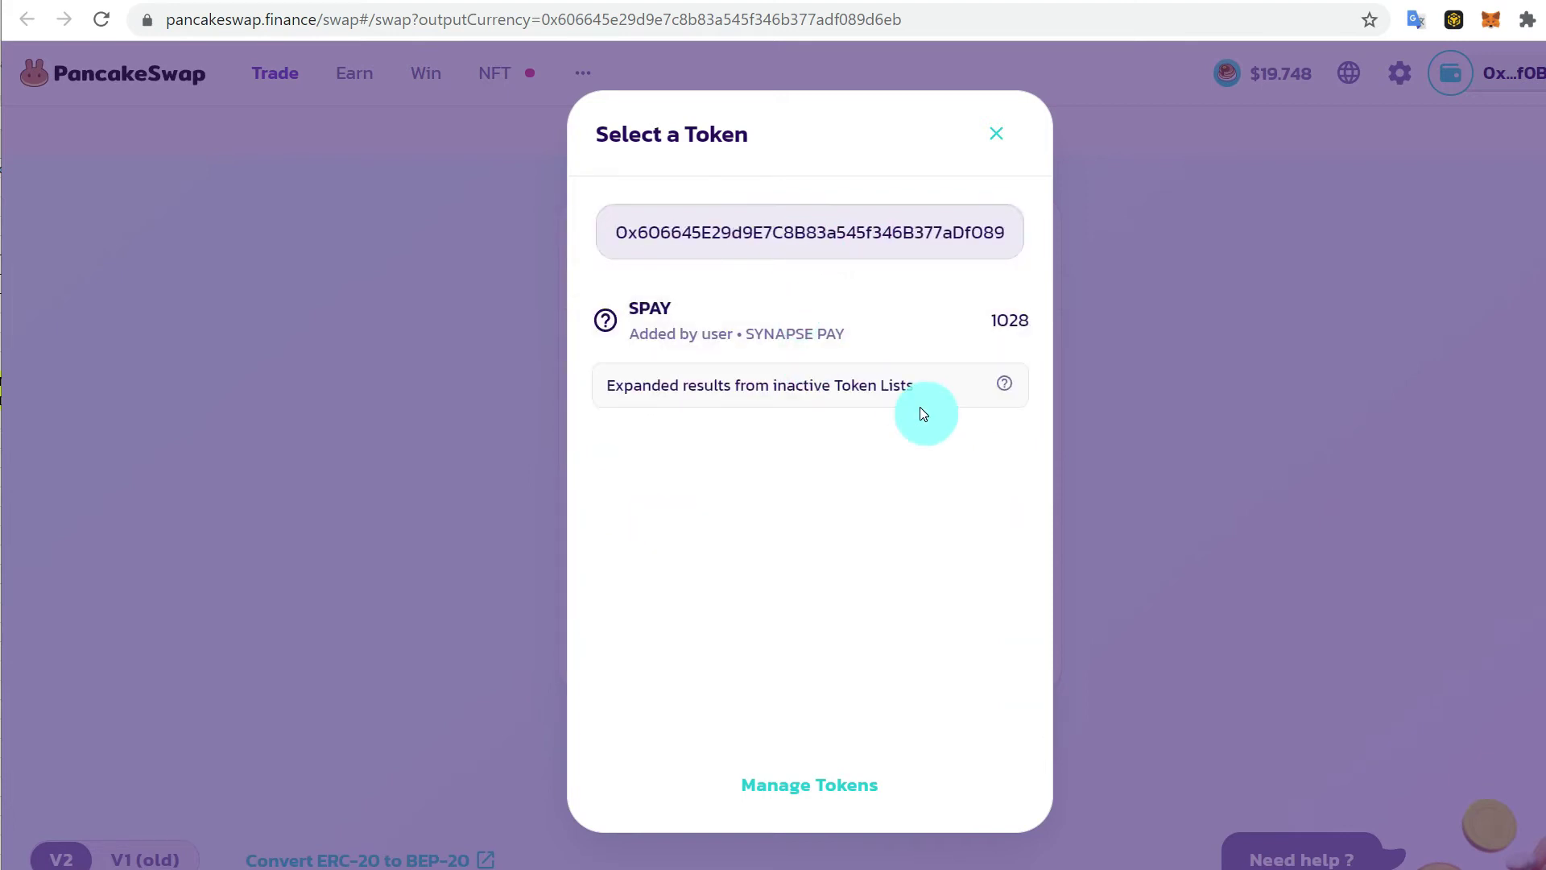
pyautogui.click(757, 330)
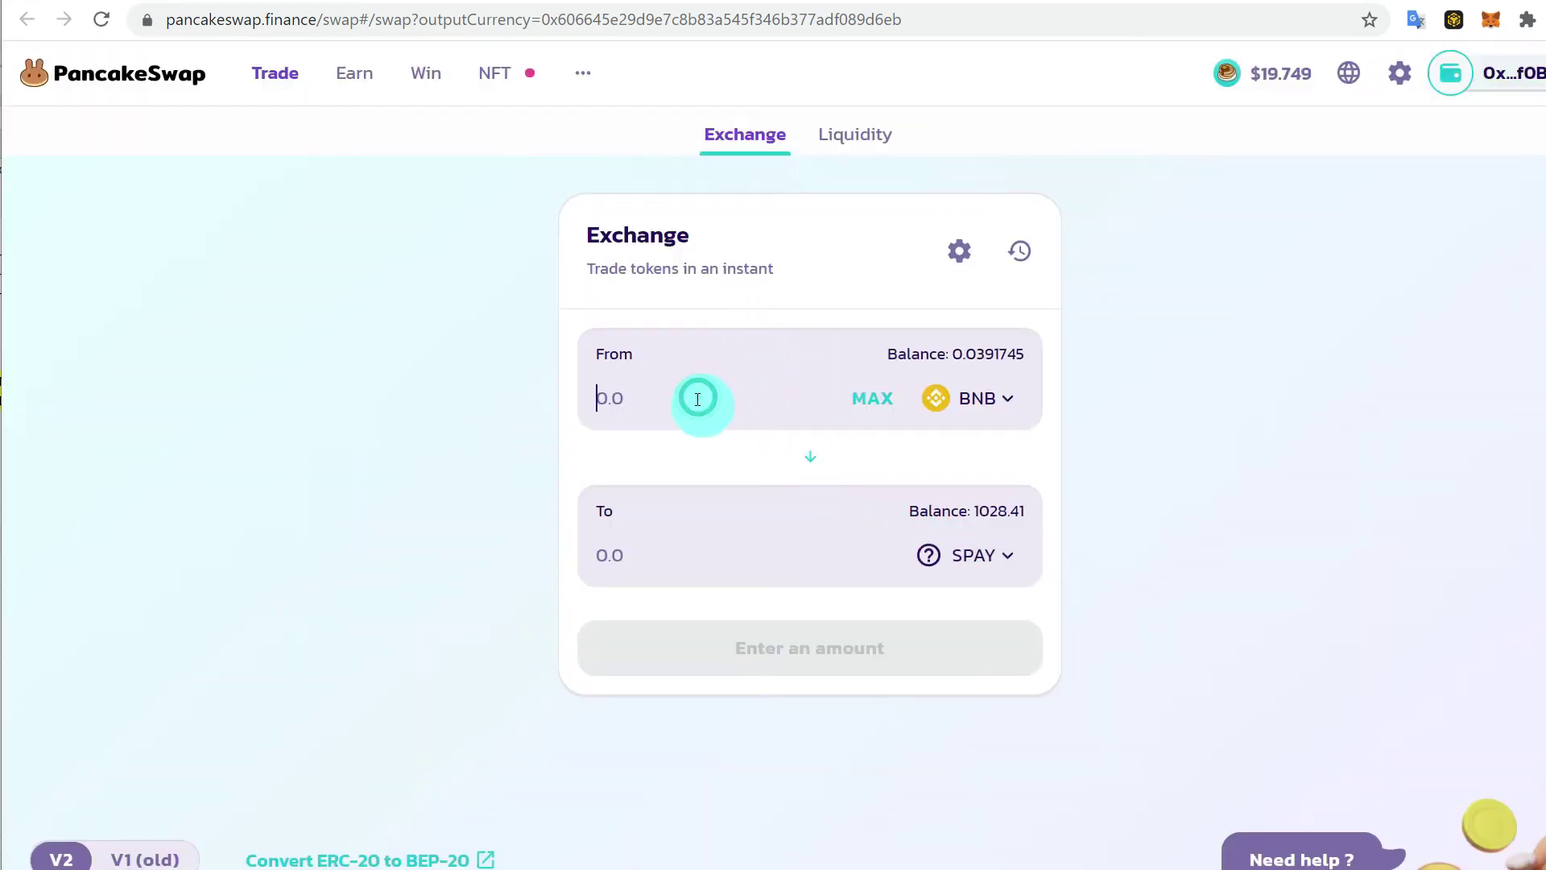
pyautogui.write('0.01')
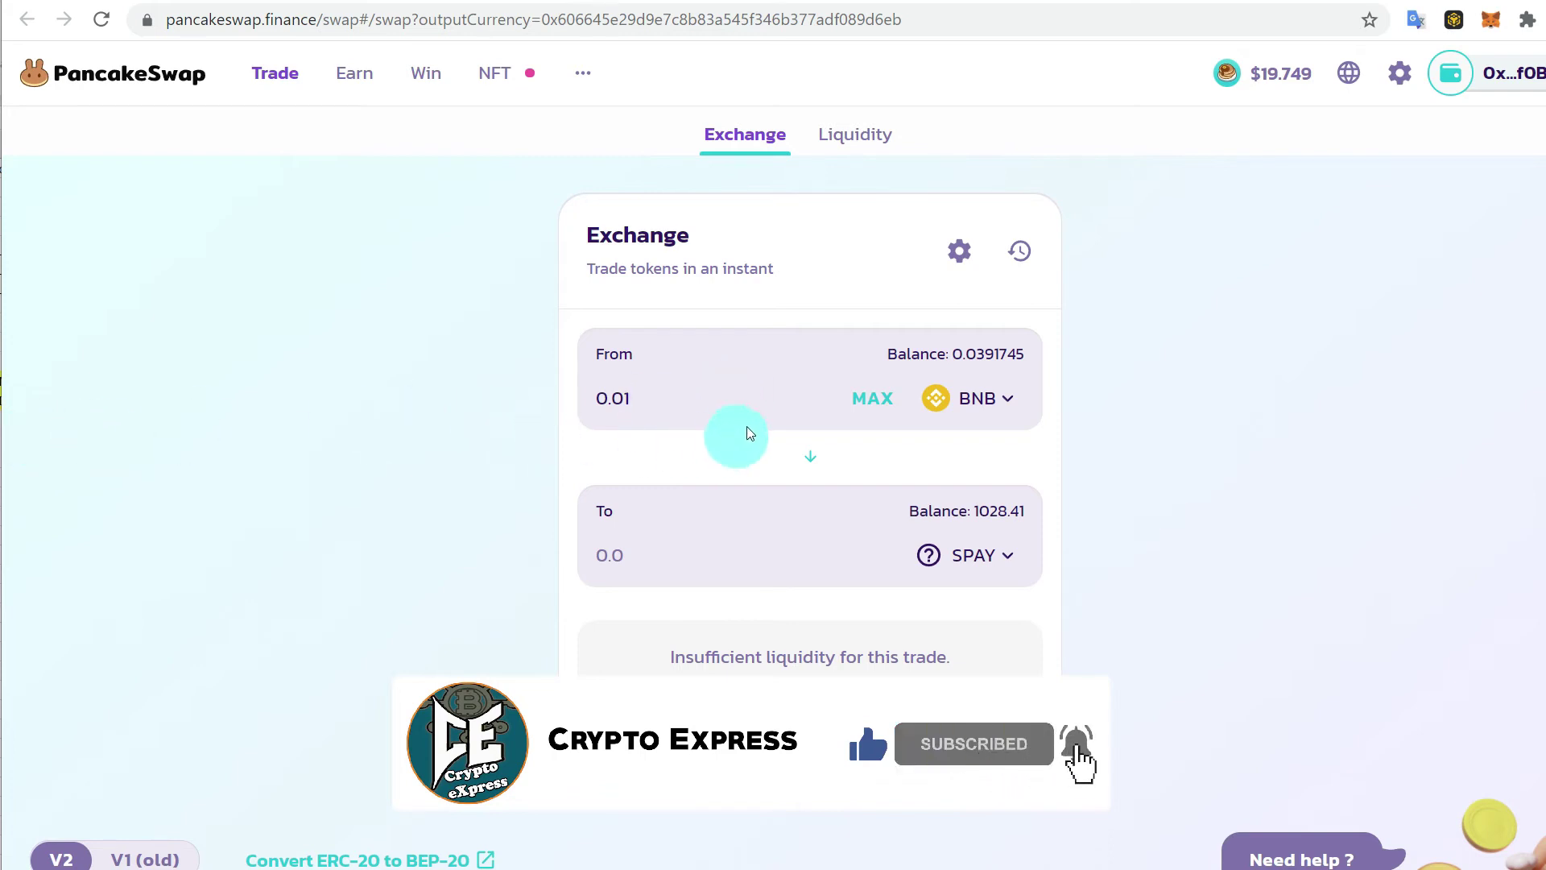
# Remove the last digit of the 0.01 BNB amount to reload the quote
pyautogui.press('BackSpace')
pyautogui.write('1')
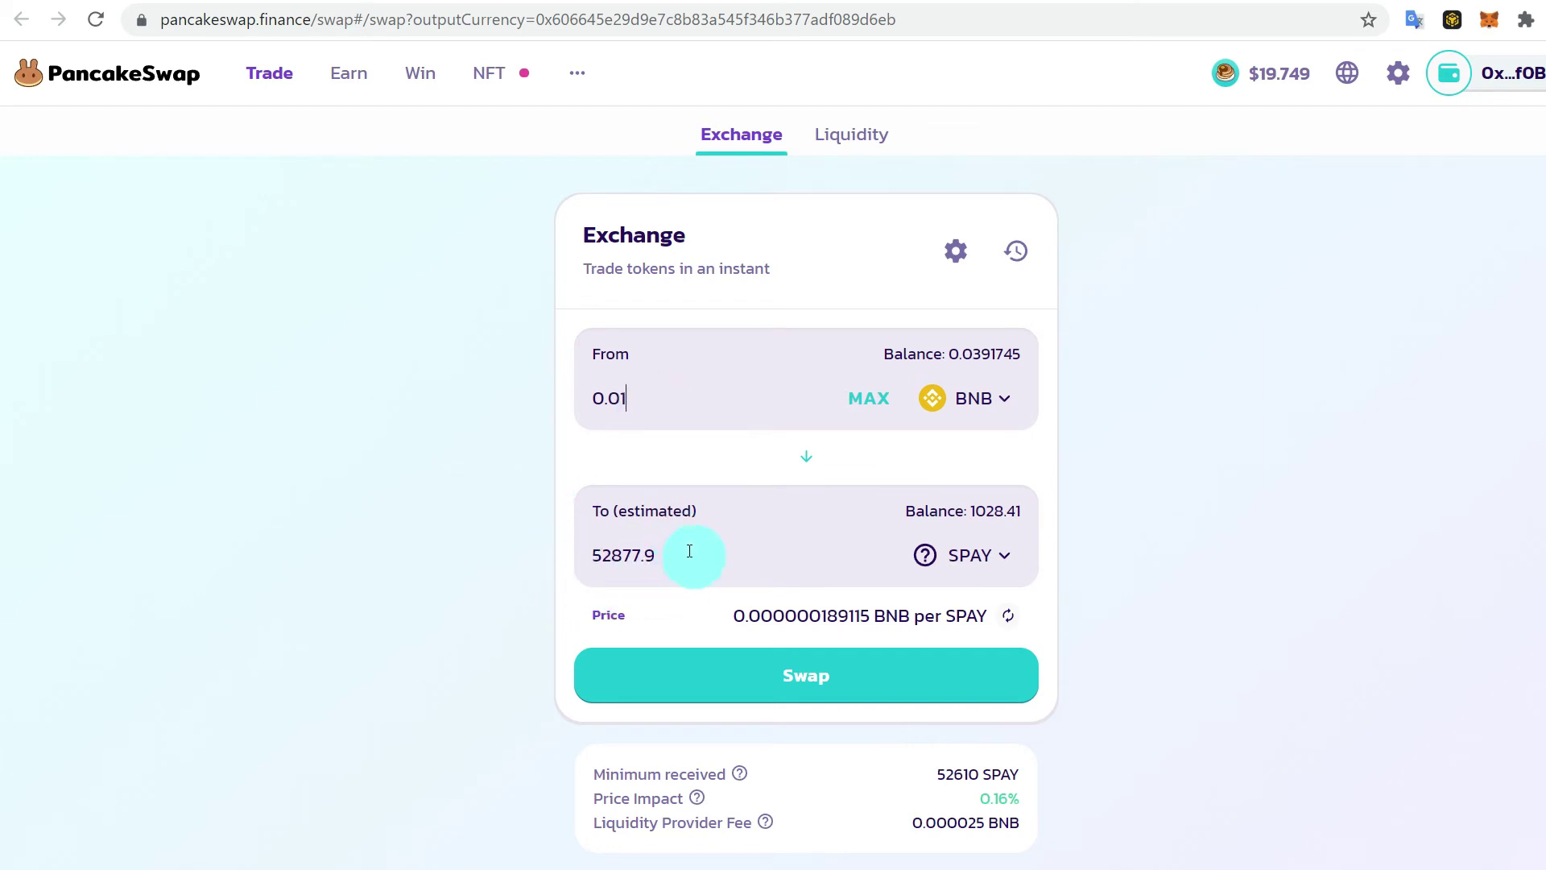
# Confirm the 0.01 BNB to SPAY swap and approve it in MetaMask
pyautogui.click(881, 689)
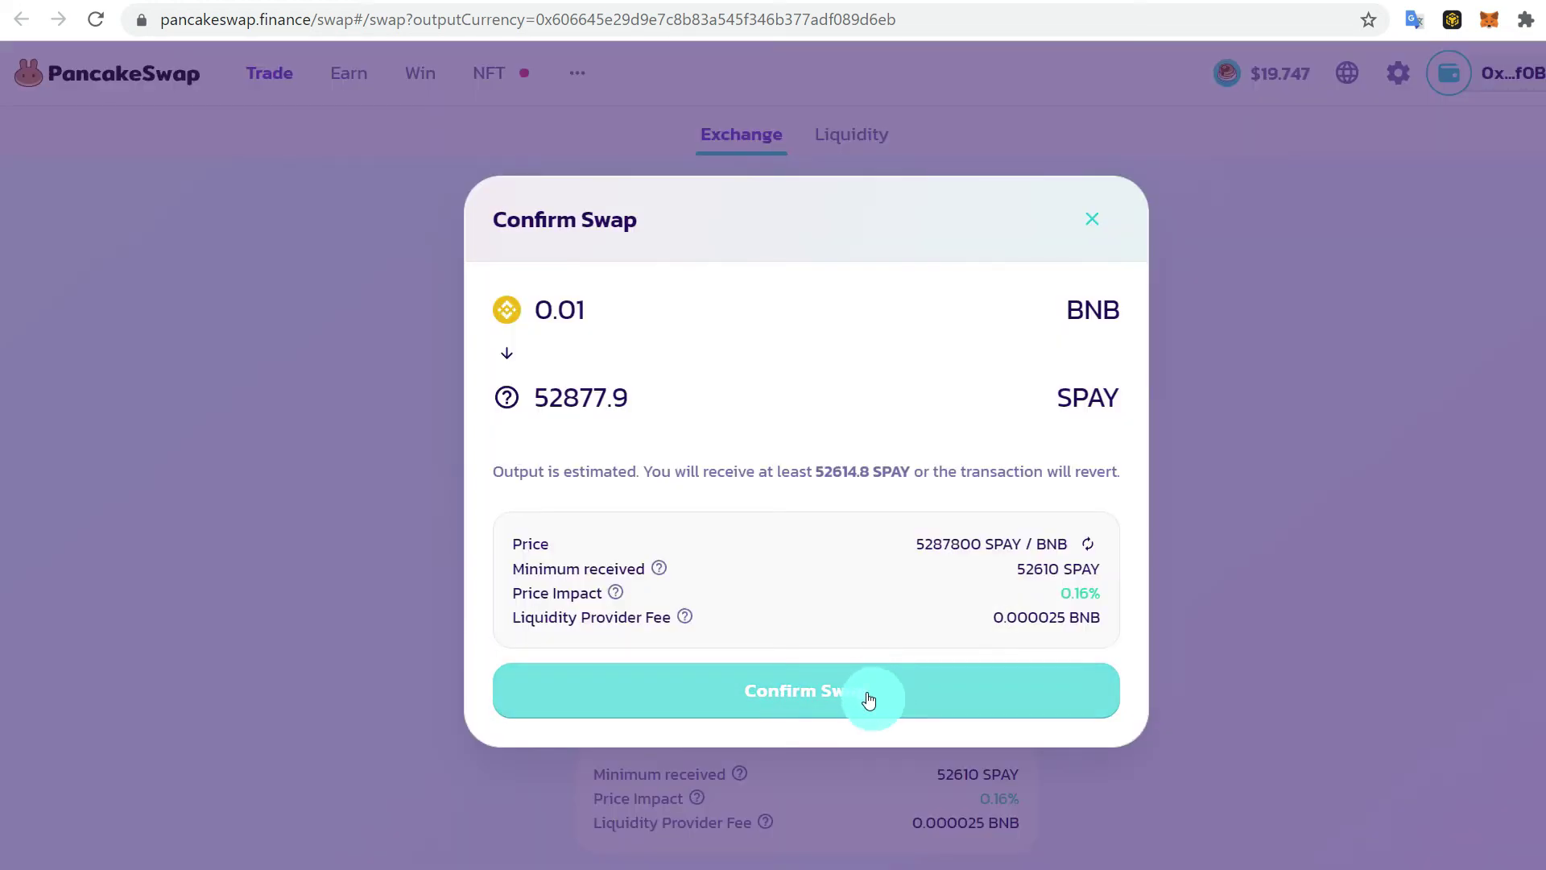
pyautogui.click(869, 694)
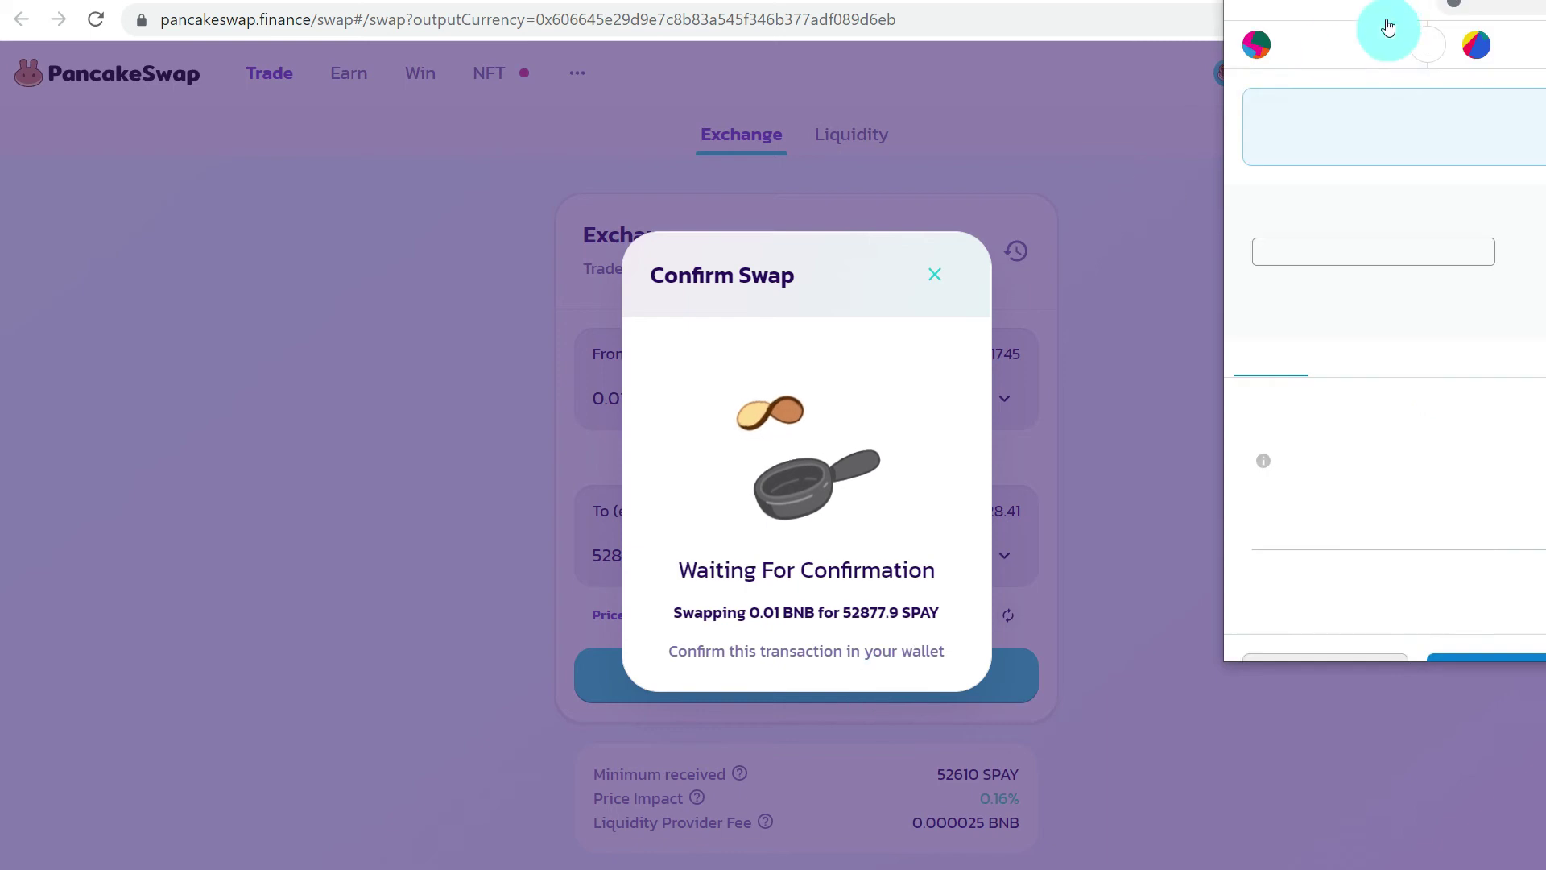
pyautogui.moveTo(1389, 27); pyautogui.dragTo(1317, 59)
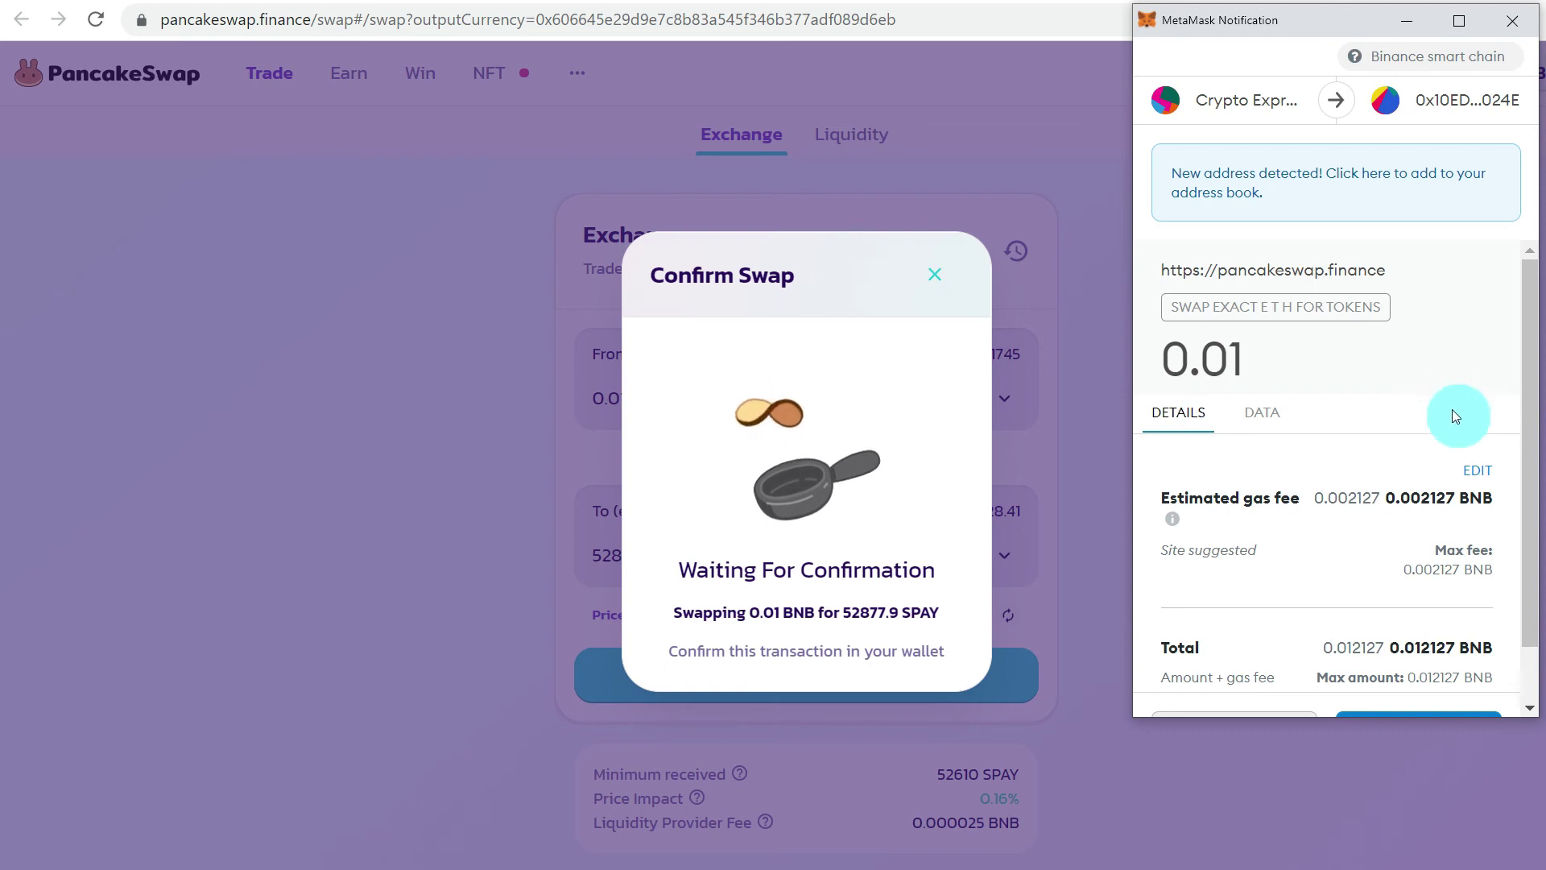
pyautogui.scroll(-1, 1452, 409)
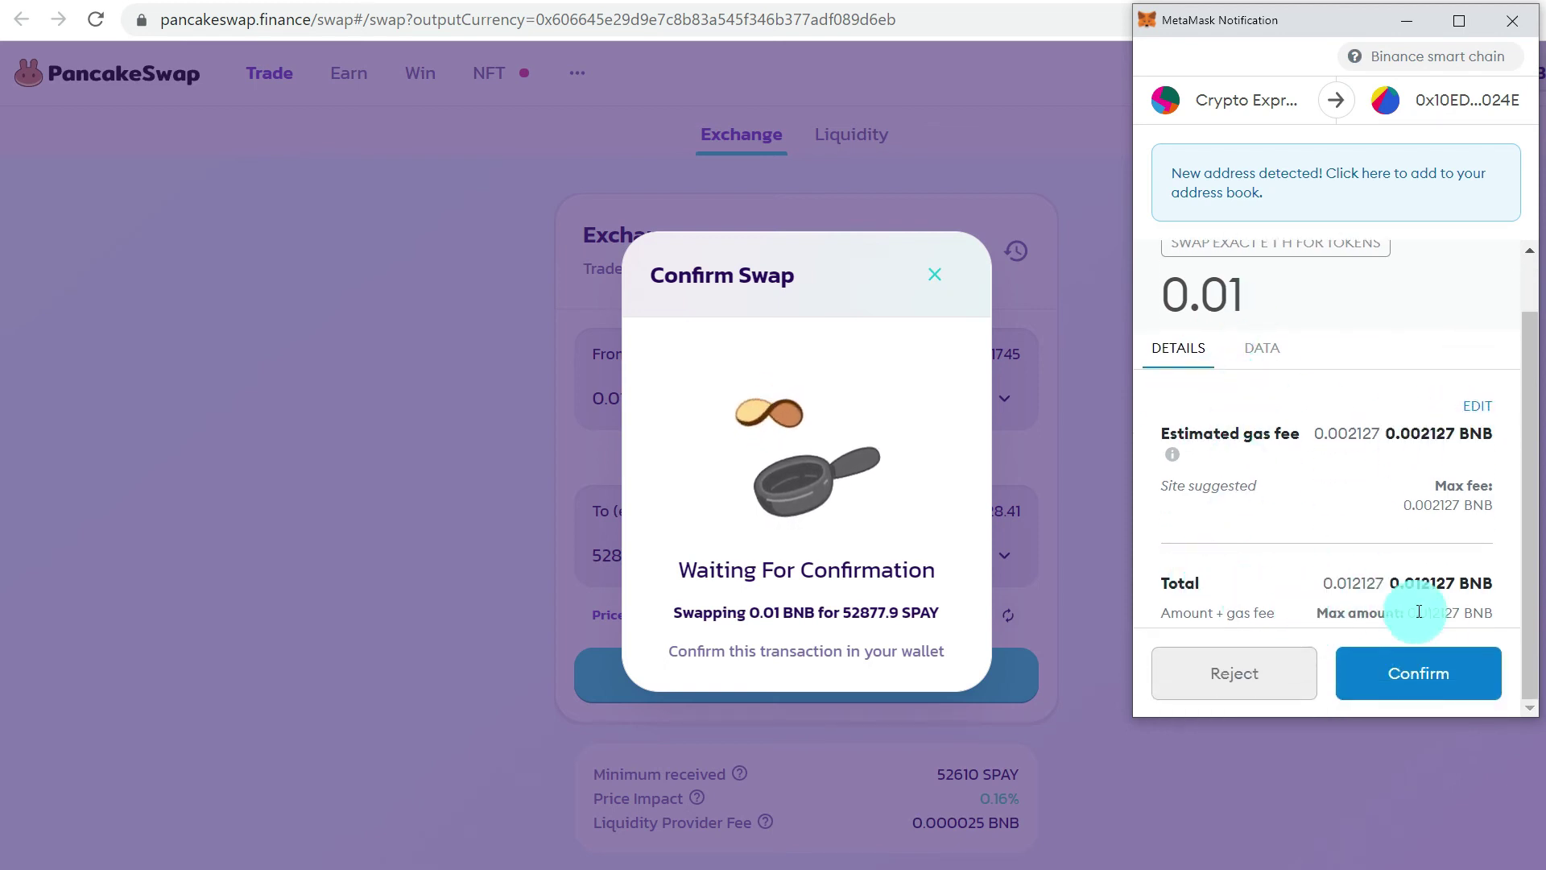
pyautogui.click(1425, 681)
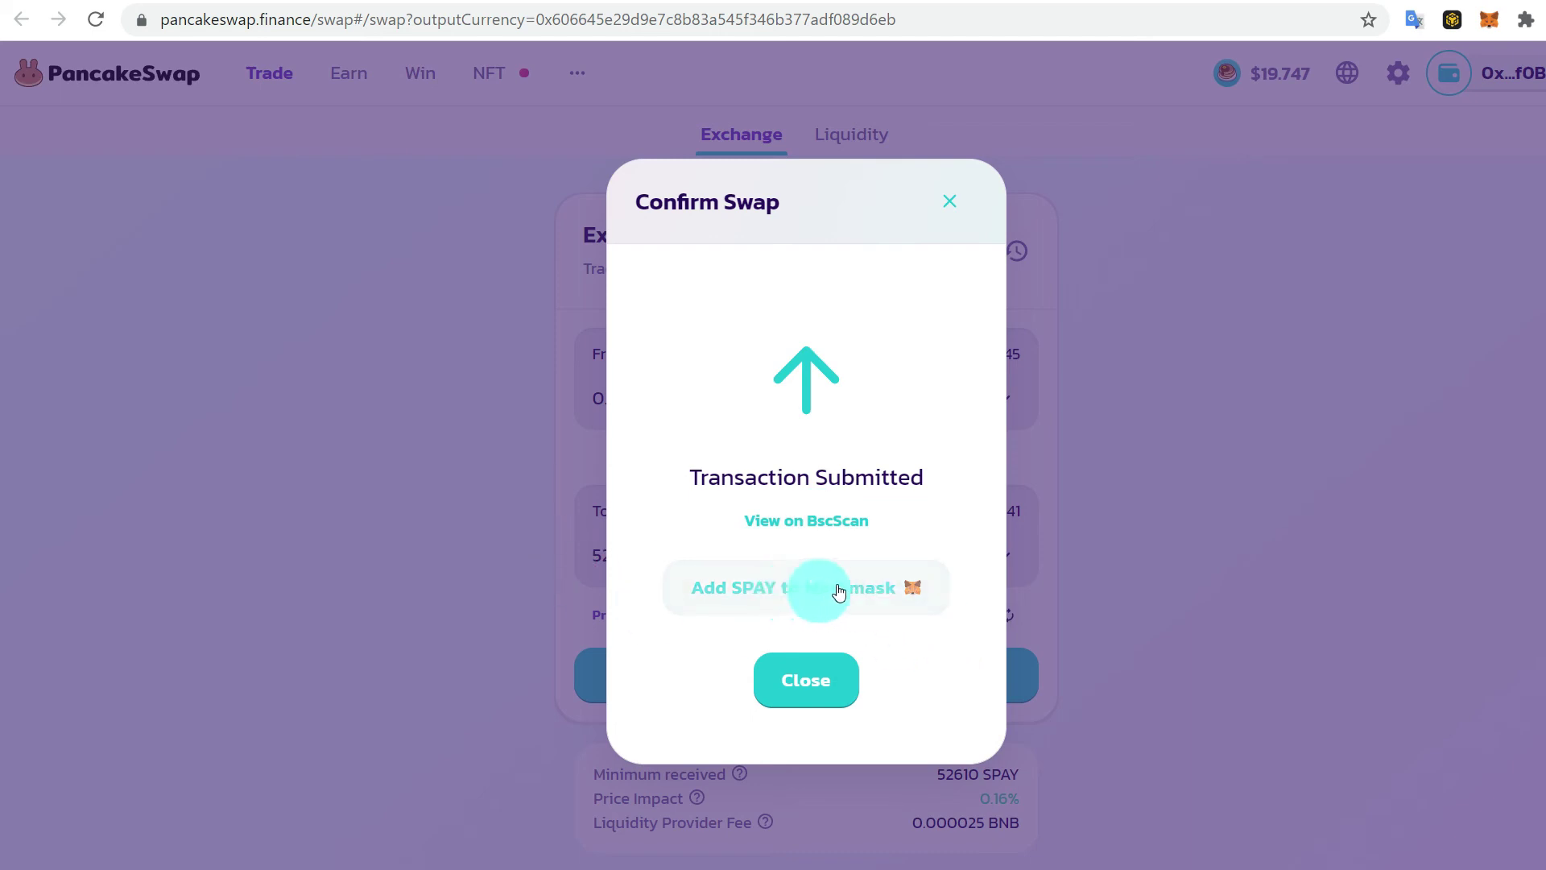
# Import the SPAY token into the MetaMask wallet
pyautogui.click(792, 595)
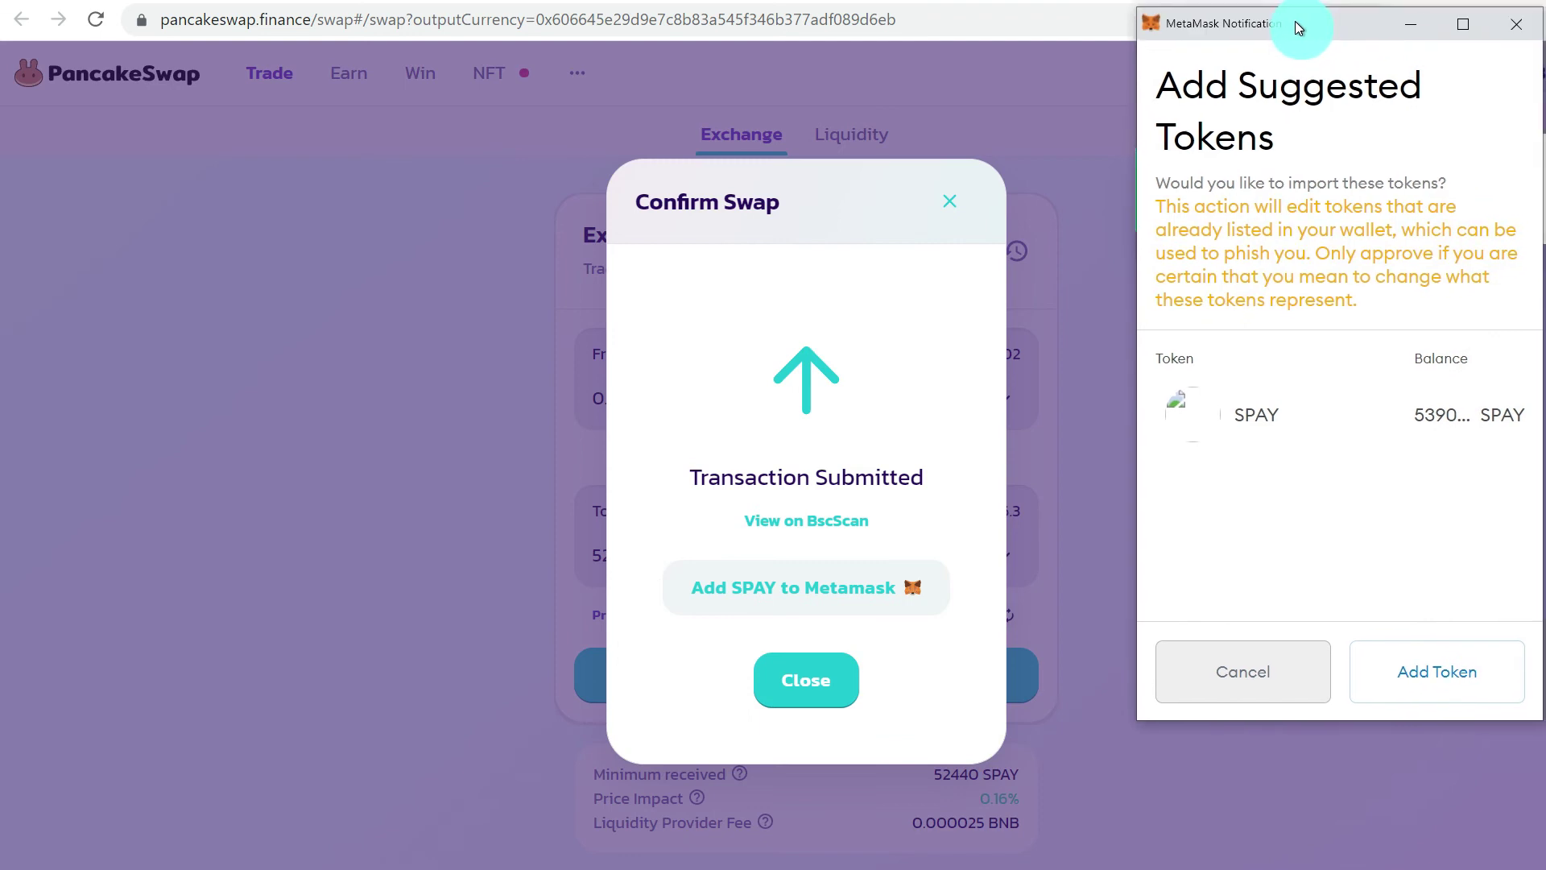
pyautogui.click(1442, 678)
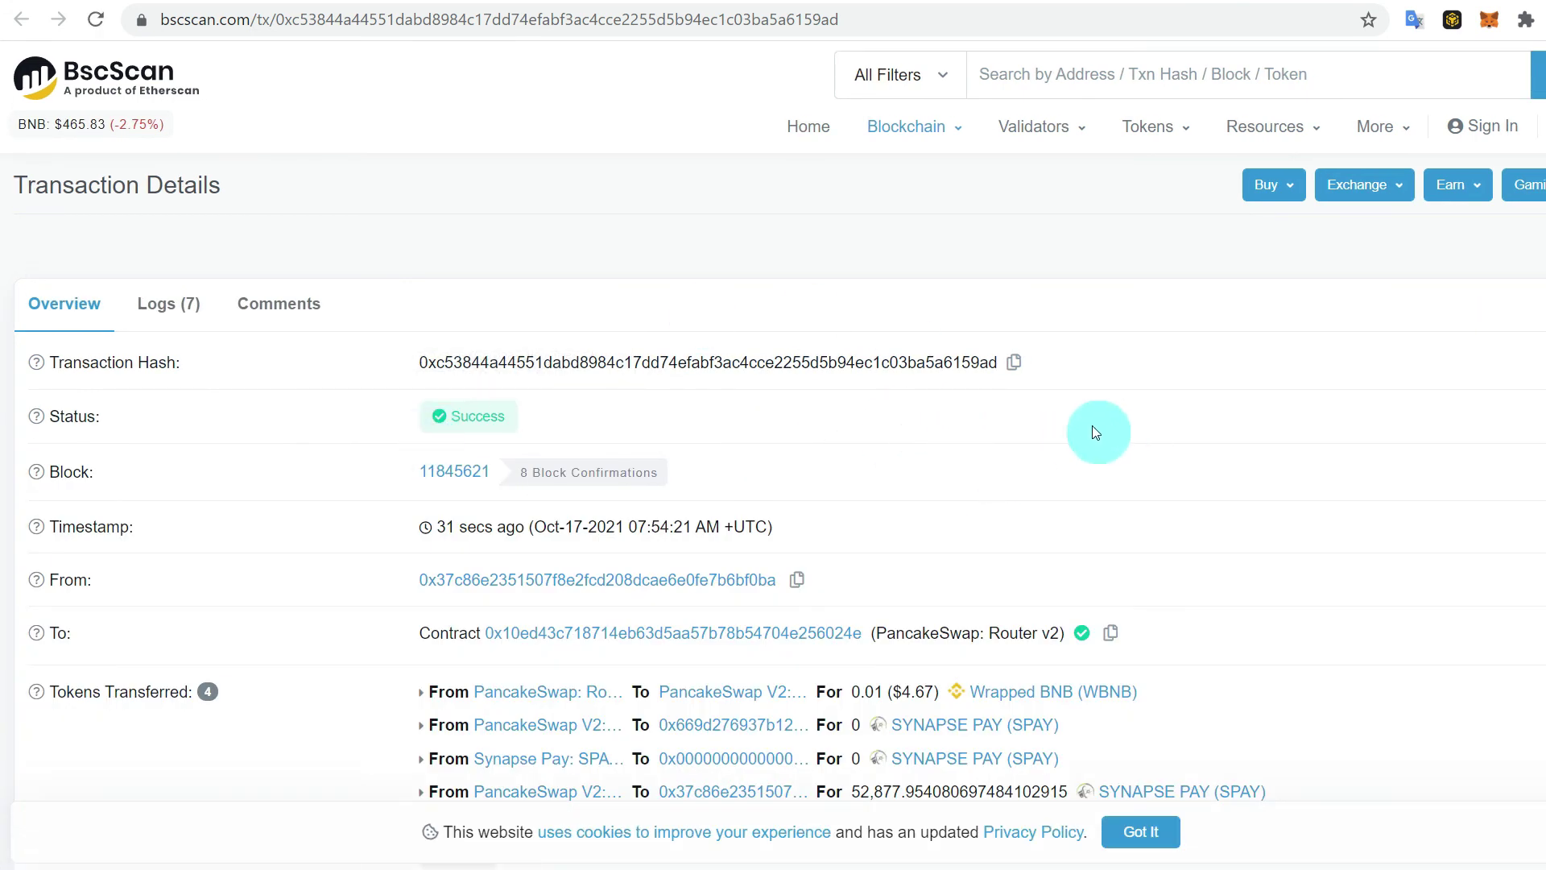
pyautogui.scroll(-1, 1093, 427)
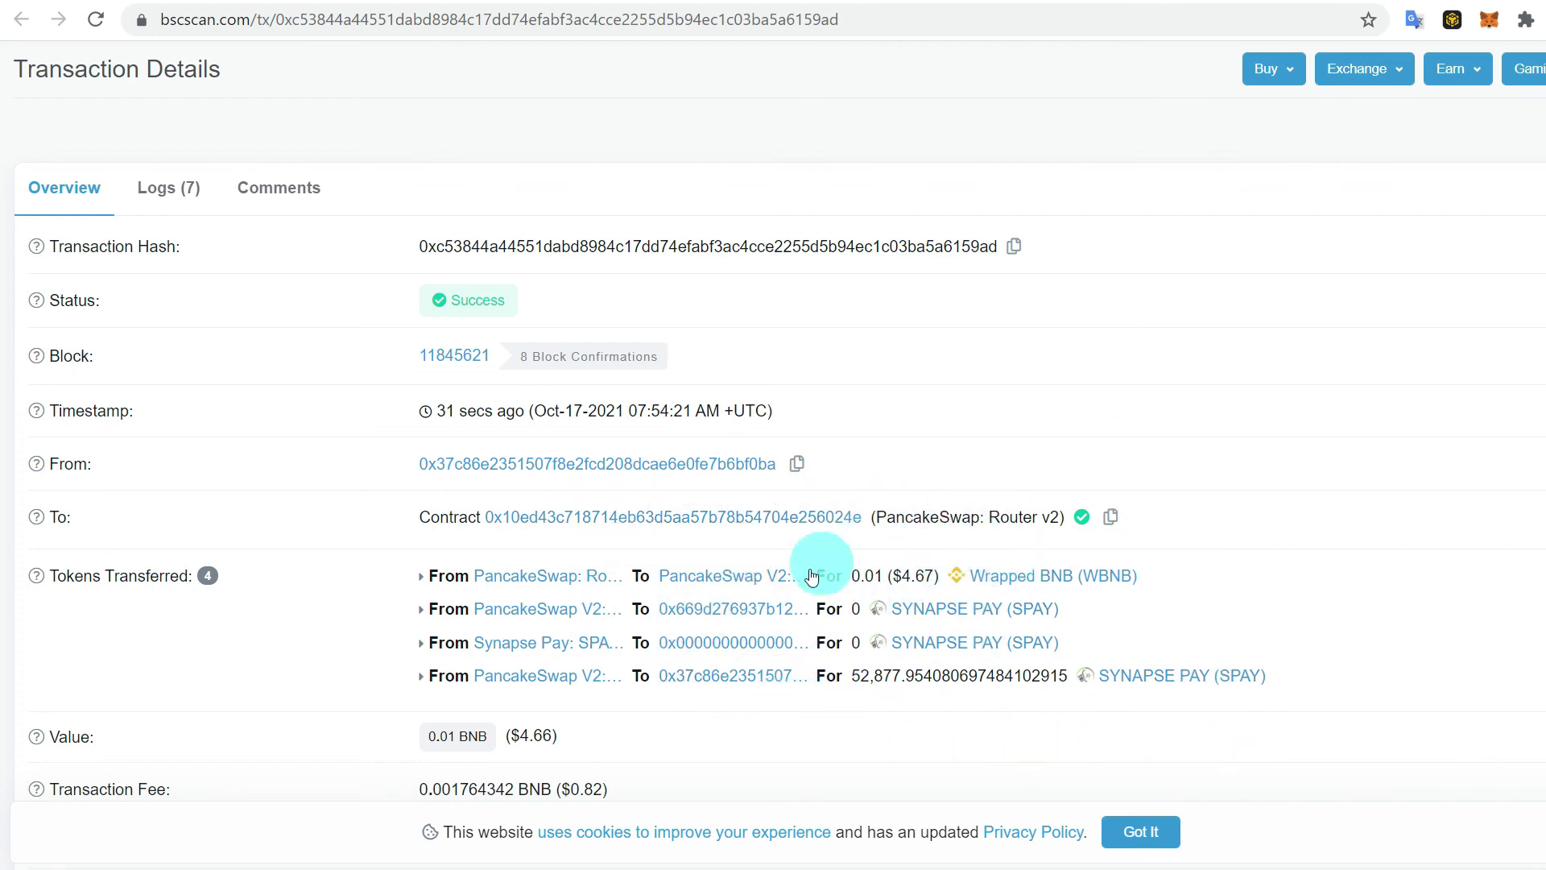
# Open MetaMask and show its Assets list with SPAY and the 0.0274 BNB balance
pyautogui.click(1492, 24)
pyautogui.click(1234, 459)
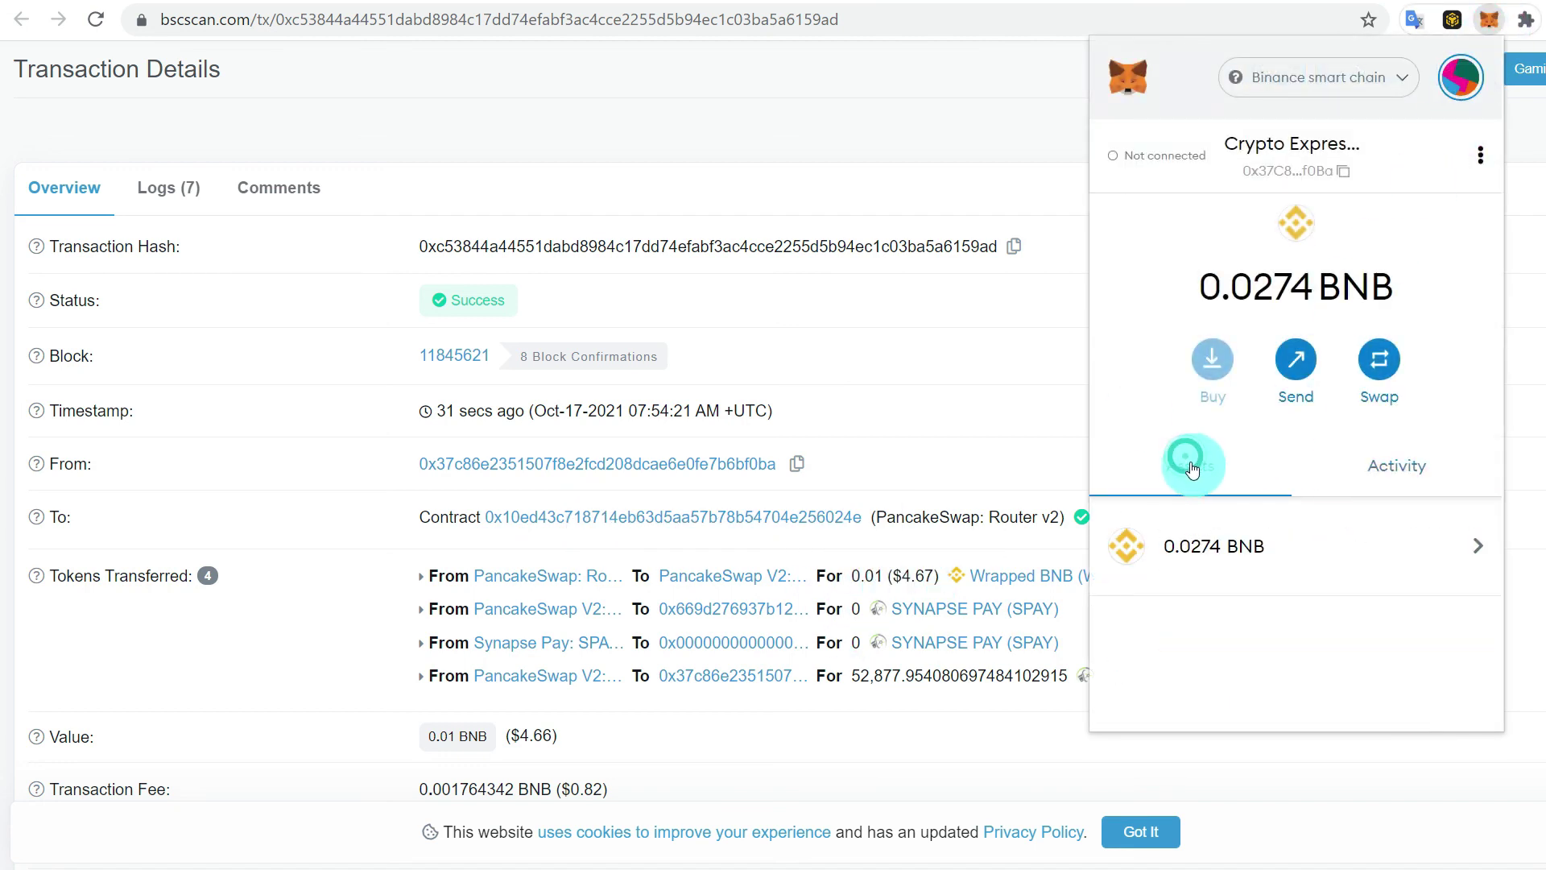